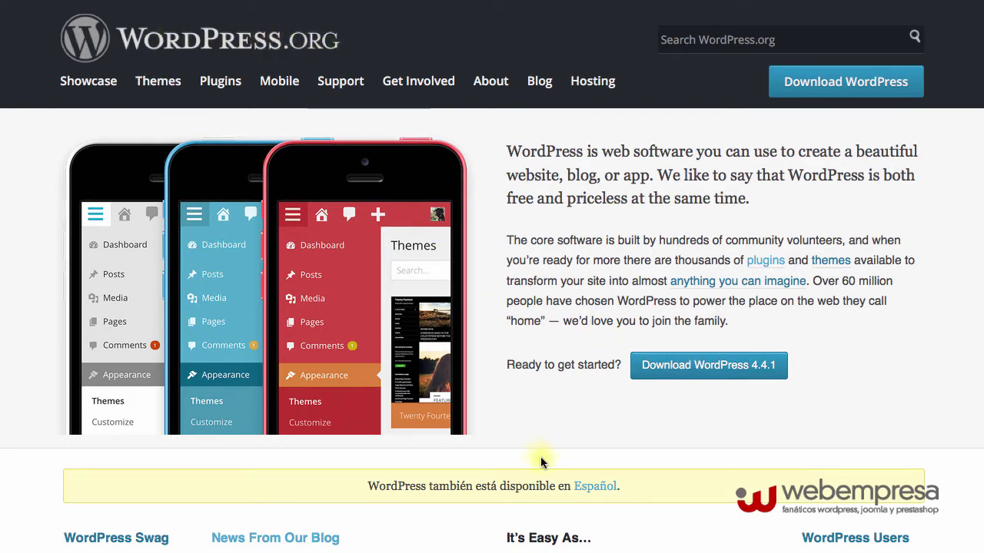
Step: Download the Spanish WordPress 4.4.1 package from the Spanish WordPress.org site and save the zip file
{"action": "left_click", "coordinate": [597, 489]}
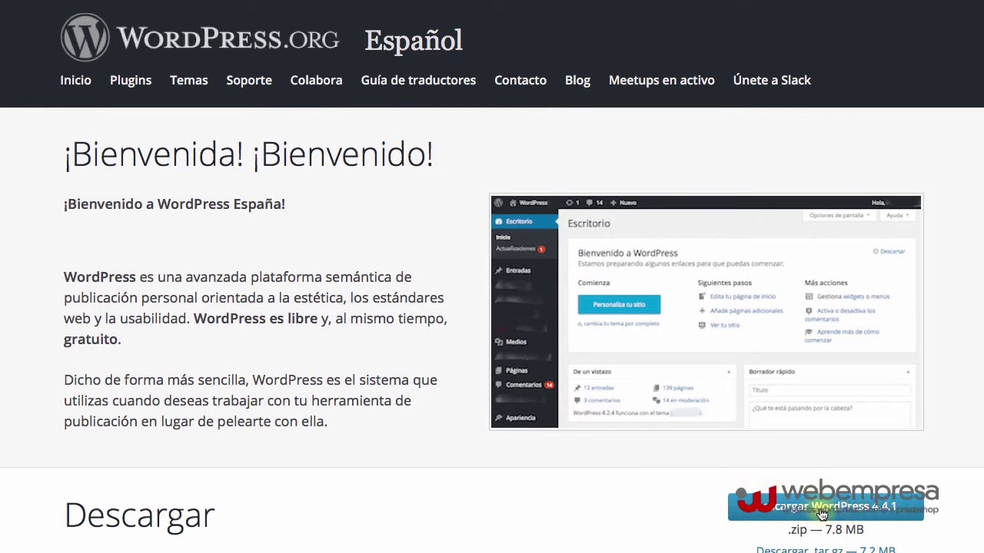
{"action": "scroll", "coordinate": [820, 513], "scroll_direction": "down", "scroll_amount": 1}
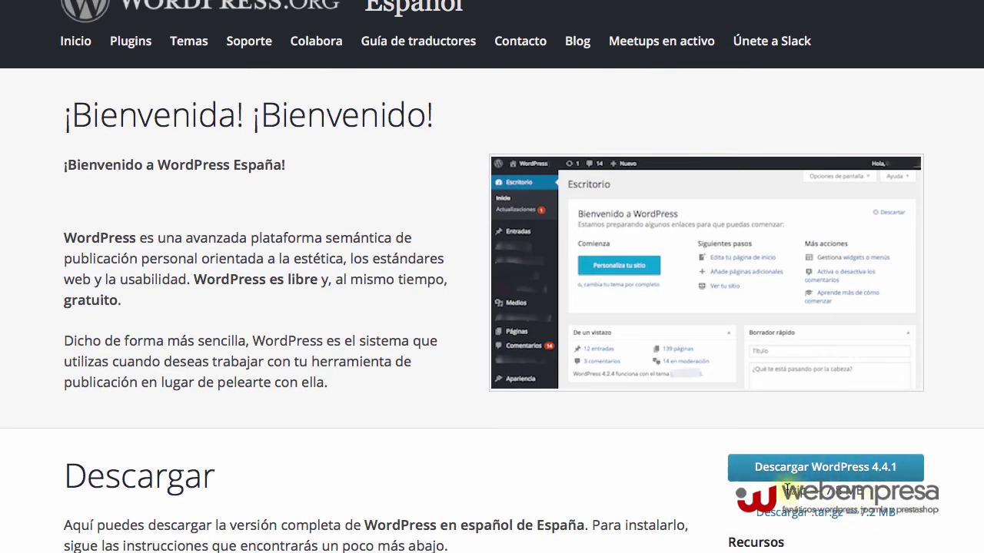
{"action": "left_click", "coordinate": [864, 470]}
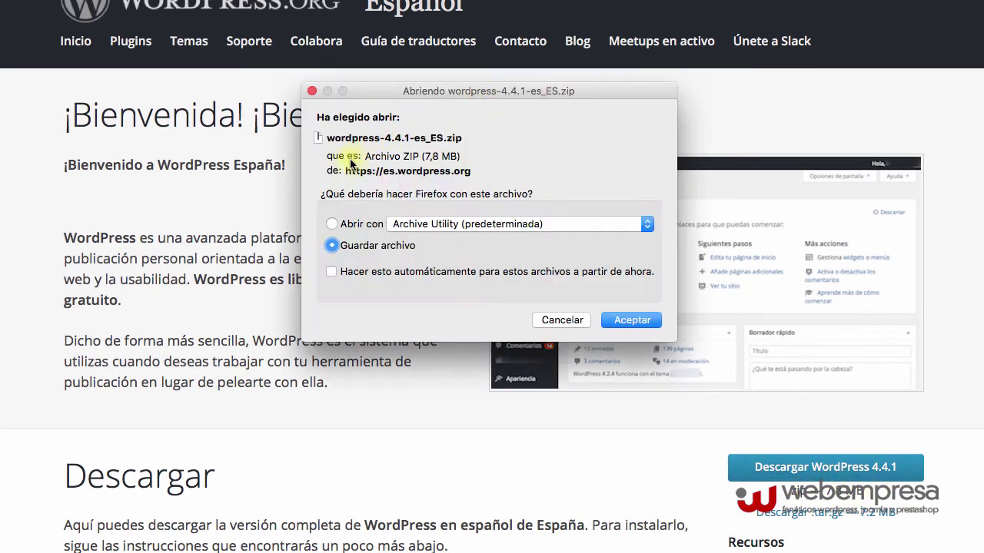
{"action": "left_click", "coordinate": [630, 320]}
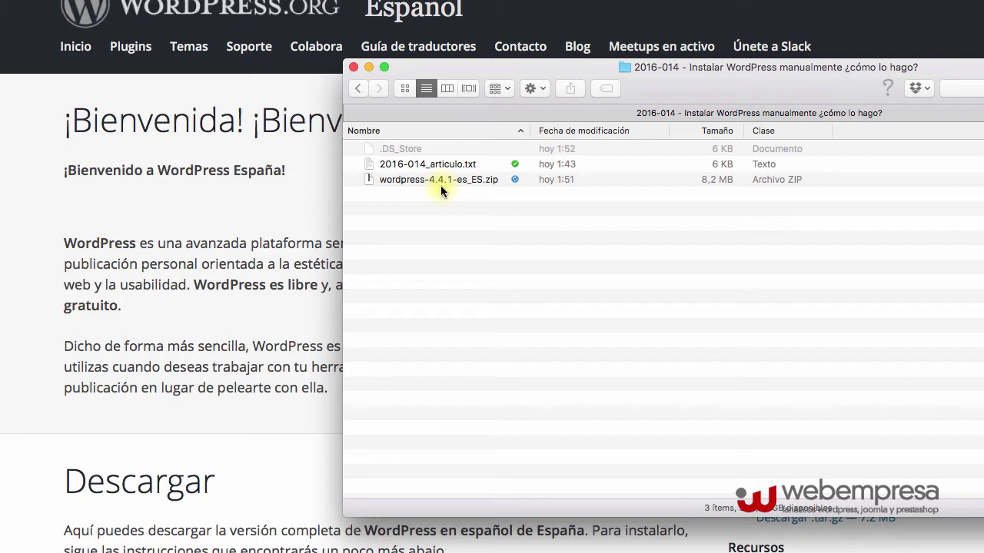
Step: Check the unzipped wordpress folder and wordpress-4.4.1-es_ES.zip in the local download folder
{"action": "left_click", "coordinate": [443, 182]}
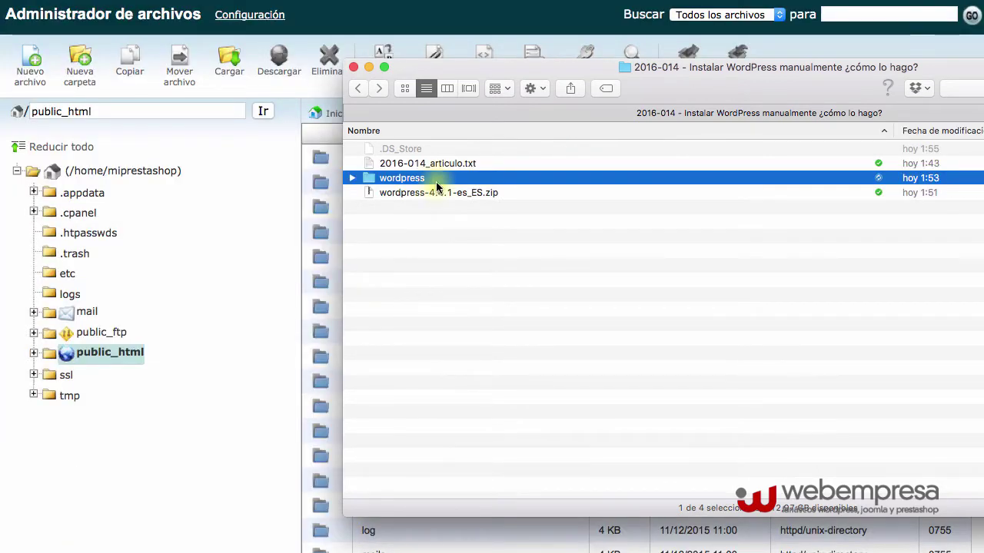
{"action": "left_click", "coordinate": [461, 194]}
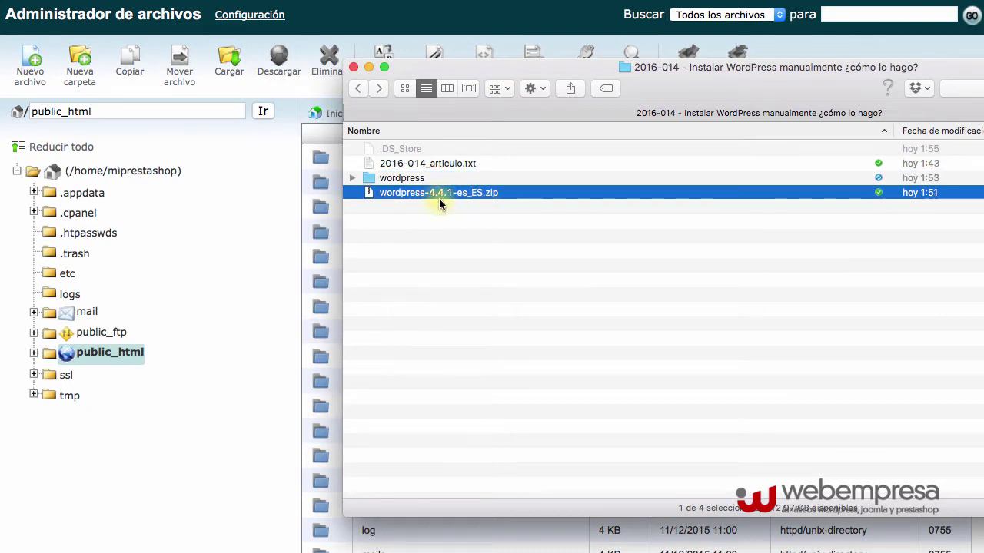
{"action": "left_click", "coordinate": [244, 447]}
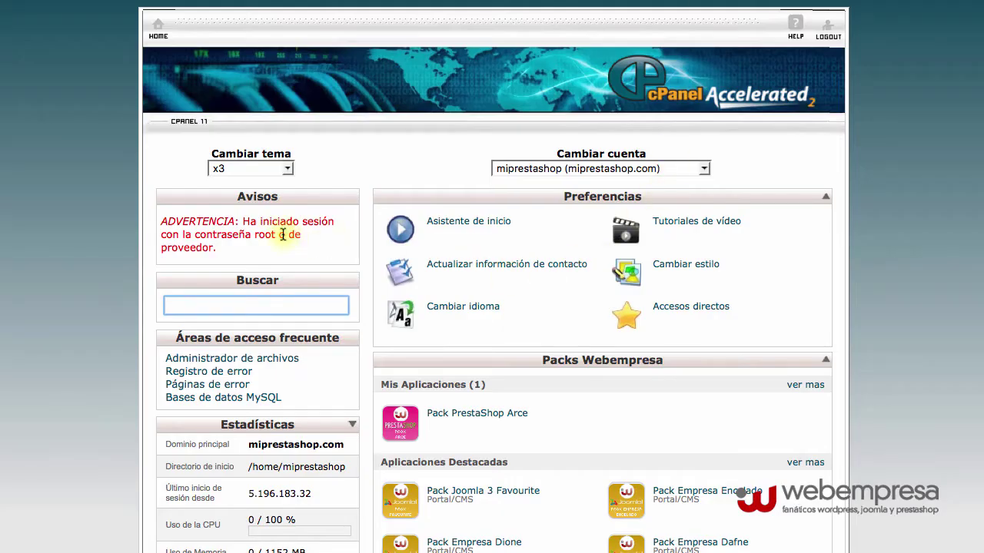
Step: Review the folders and files in the hosting account's public_html directory
{"action": "scroll", "coordinate": [491, 239], "scroll_direction": "down", "scroll_amount": 1}
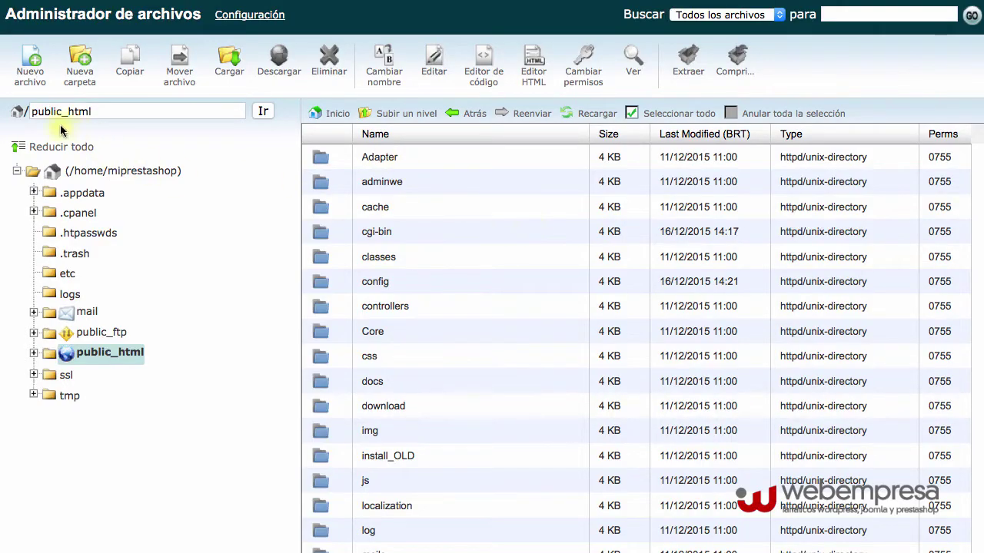
{"action": "scroll", "coordinate": [451, 180], "scroll_direction": "down", "scroll_amount": 10}
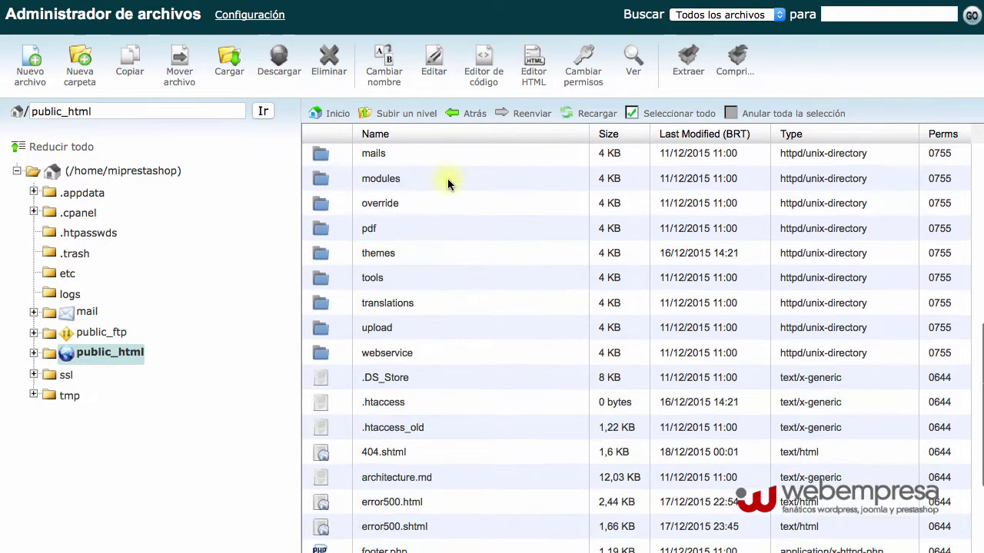
{"action": "scroll", "coordinate": [461, 269], "scroll_direction": "up", "scroll_amount": 10}
{"action": "scroll", "coordinate": [463, 272], "scroll_direction": "up", "scroll_amount": 1}
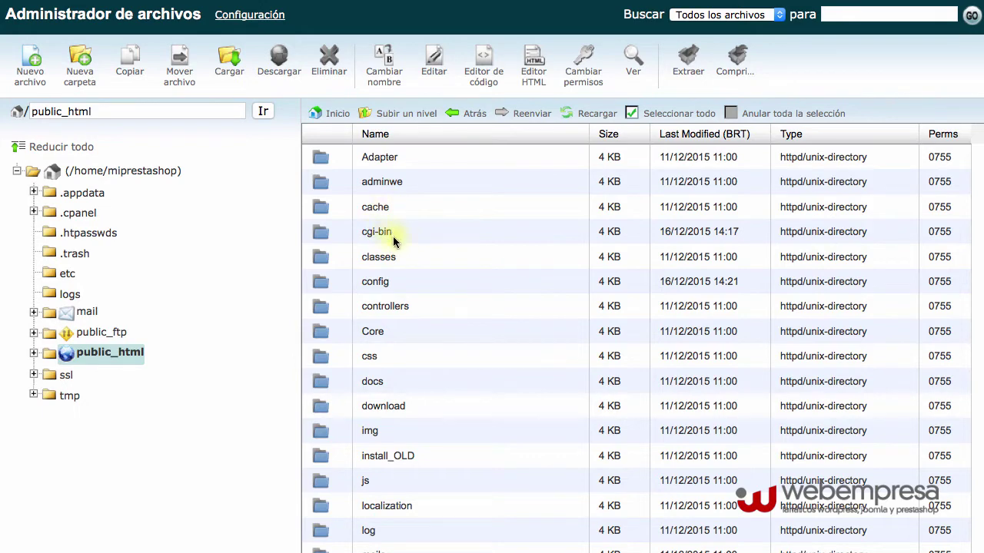
Step: Upload wordpress-4.4.1-es_ES.zip to public_html, reload the file listing and select the uploaded archive
{"action": "left_click", "coordinate": [970, 163]}
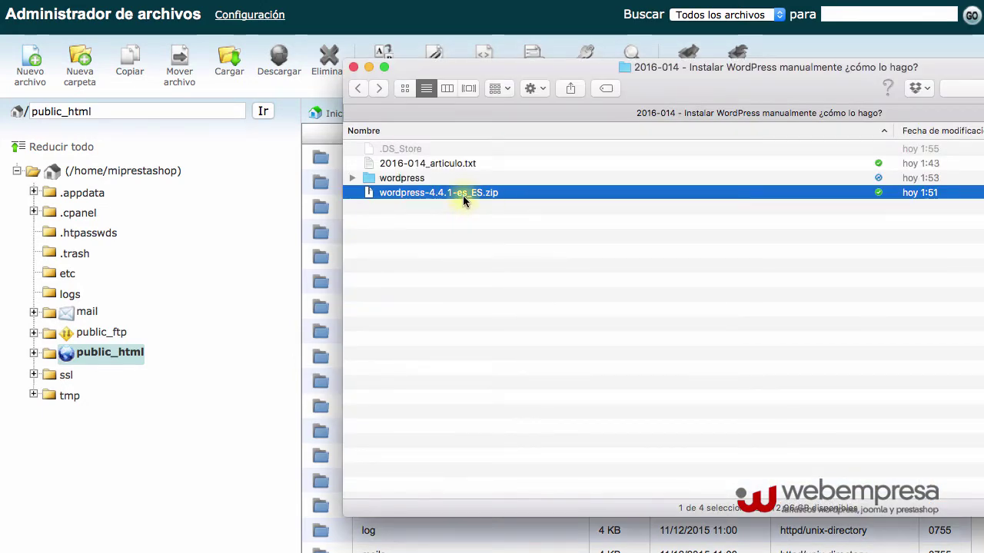
{"action": "left_click", "coordinate": [241, 380]}
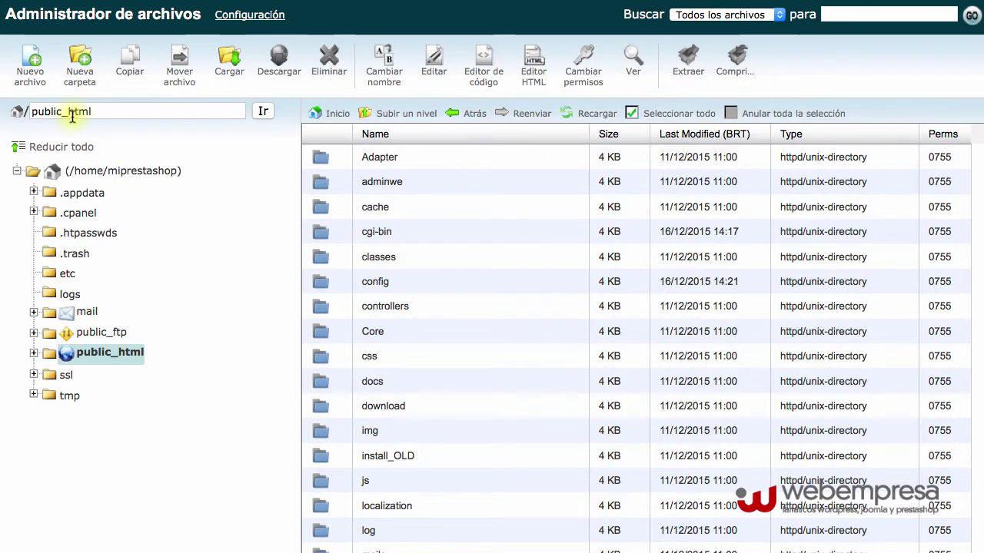
{"action": "left_click", "coordinate": [228, 63]}
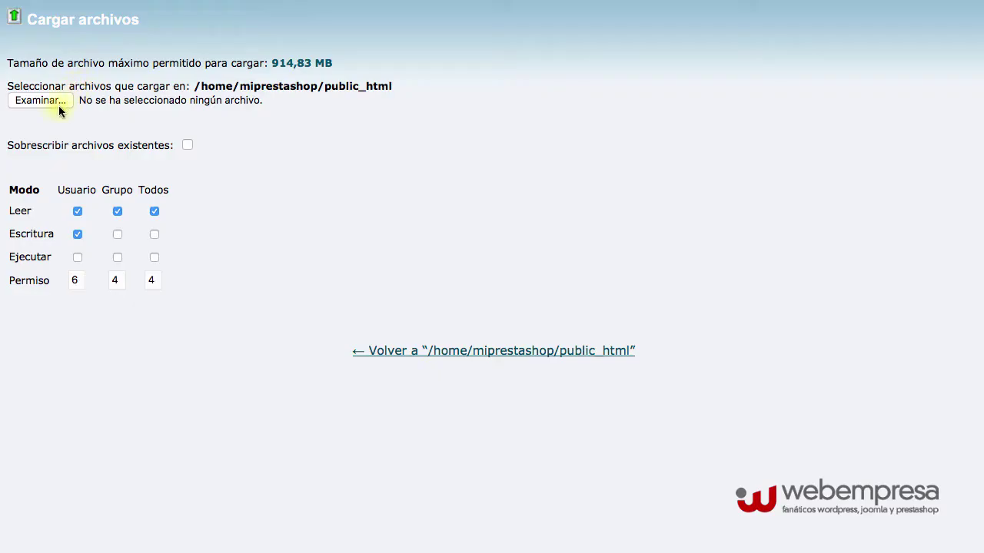
{"action": "left_click", "coordinate": [54, 101]}
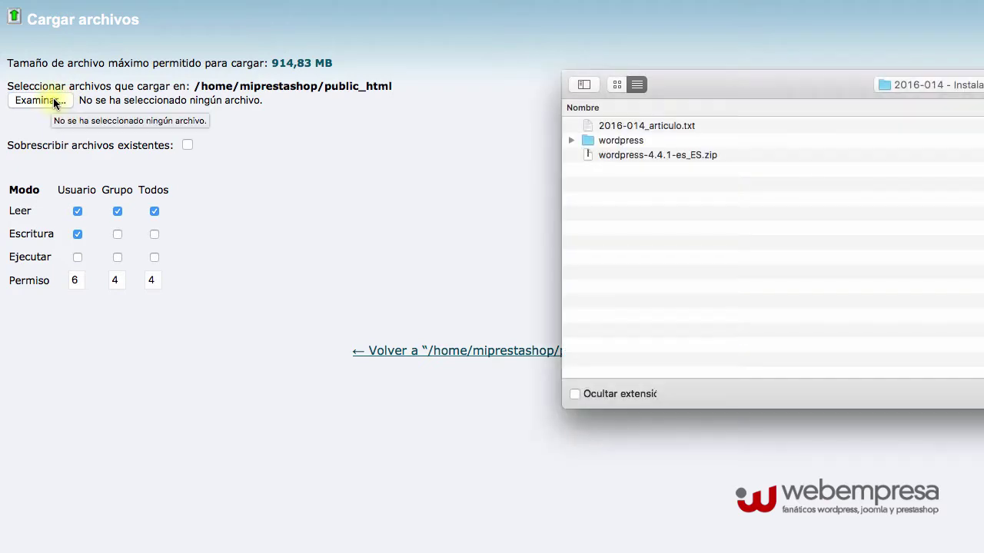
{"action": "double_click", "coordinate": [646, 156]}
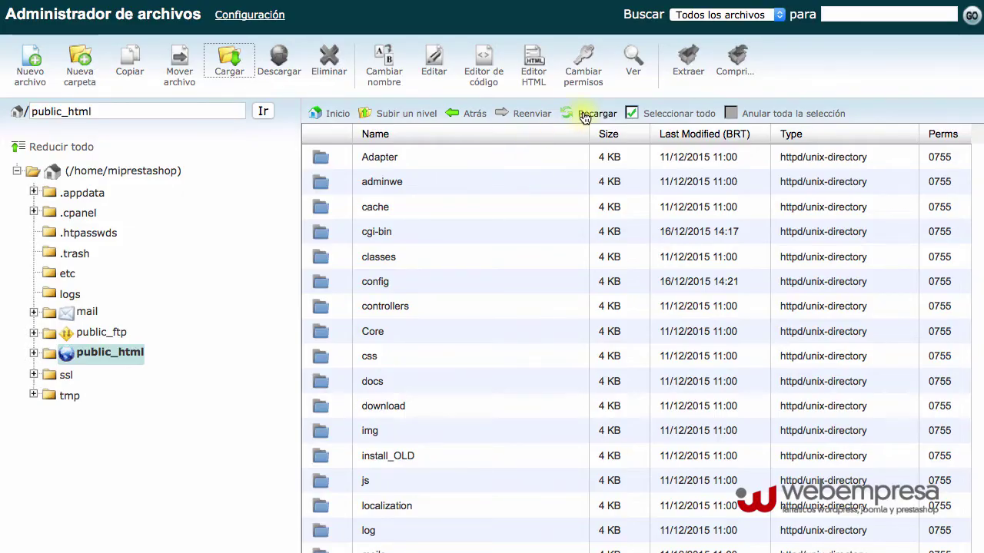
{"action": "left_click", "coordinate": [586, 113]}
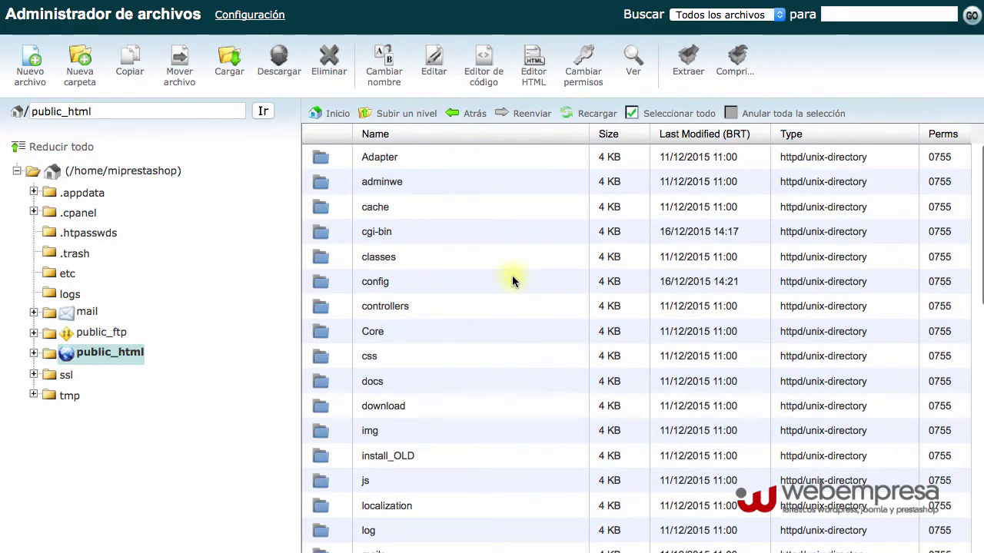
{"action": "scroll", "coordinate": [468, 417], "scroll_direction": "down", "scroll_amount": 10}
{"action": "left_click", "coordinate": [500, 545]}
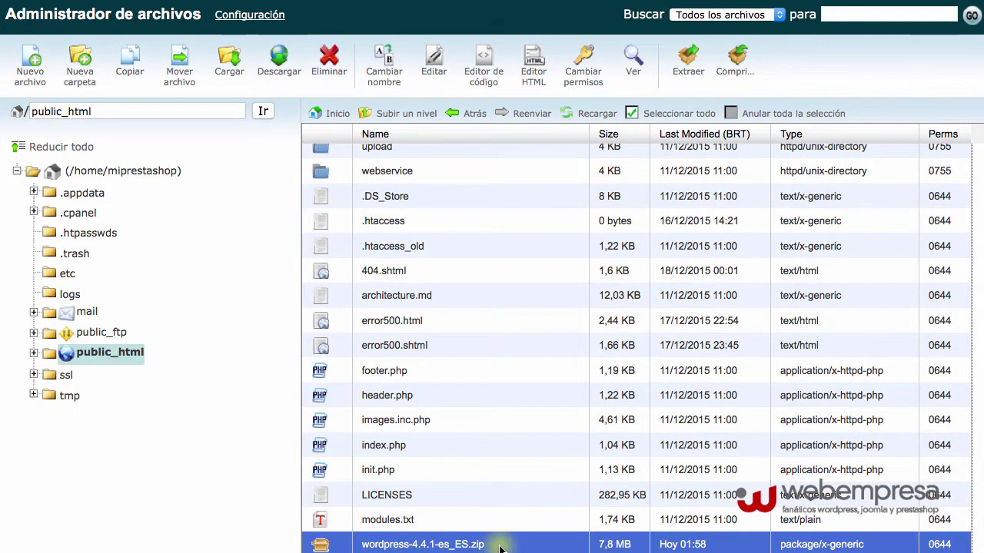
Step: Compare the contents of public_html with the unzipped wordpress folder on the local computer
{"action": "scroll", "coordinate": [495, 507], "scroll_direction": "up", "scroll_amount": 10}
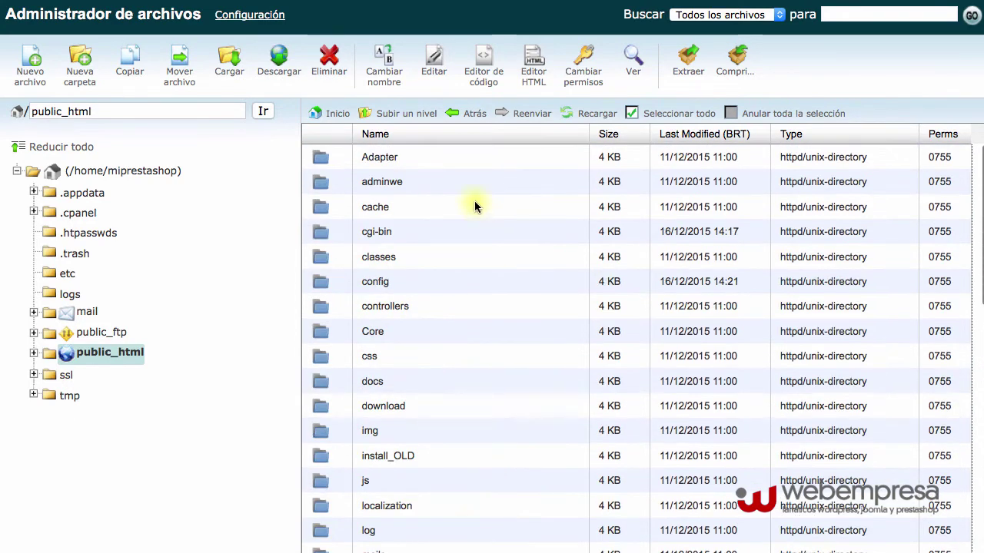
{"action": "scroll", "coordinate": [439, 307], "scroll_direction": "down", "scroll_amount": 10}
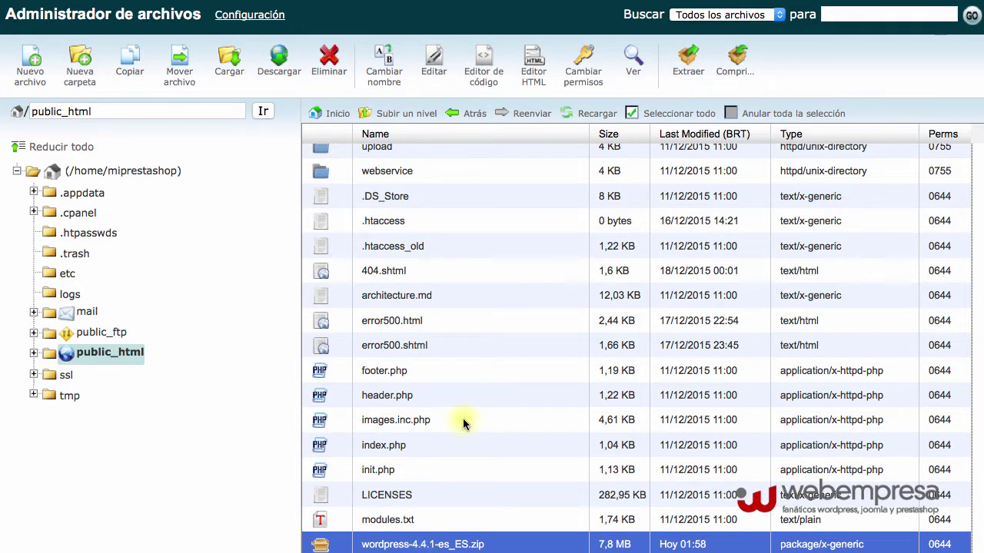
{"action": "scroll", "coordinate": [469, 392], "scroll_direction": "up", "scroll_amount": 10}
{"action": "scroll", "coordinate": [453, 421], "scroll_direction": "down", "scroll_amount": 10}
{"action": "key", "text": "super+Tab"}
{"action": "left_click", "coordinate": [412, 179]}
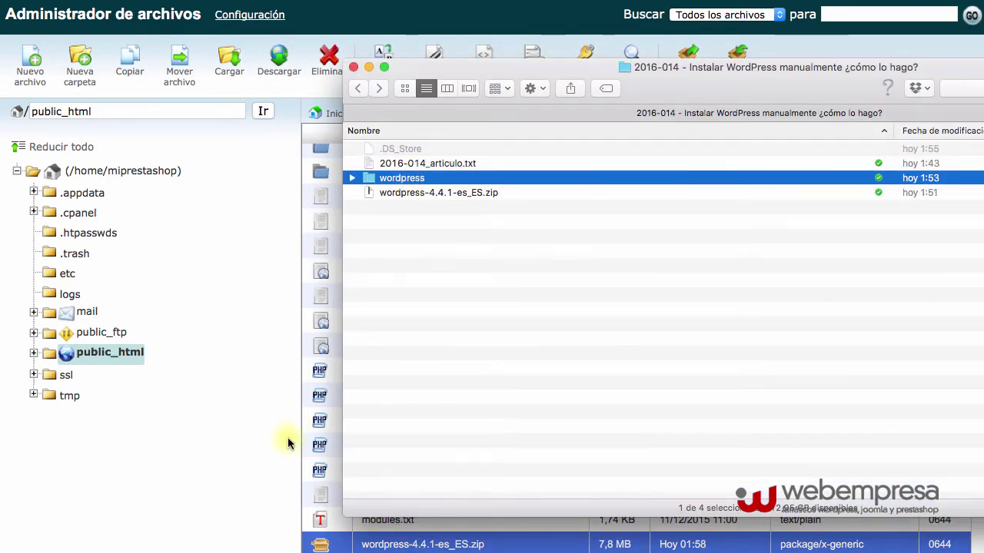
{"action": "left_click", "coordinate": [256, 469]}
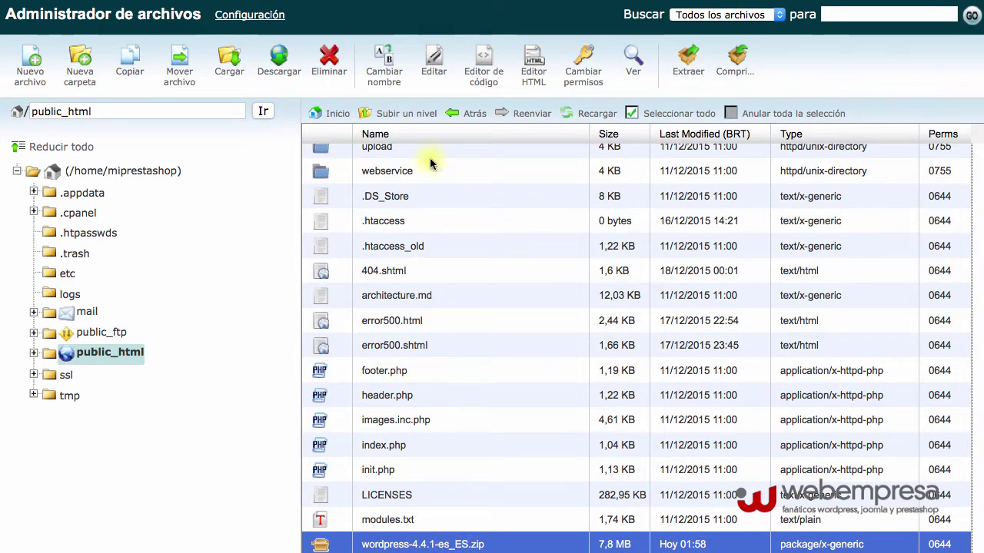
Step: Extract wordpress-4.4.1-es_ES.zip into /public_html, dismiss the extraction results and reload the file listing
{"action": "left_click", "coordinate": [684, 71]}
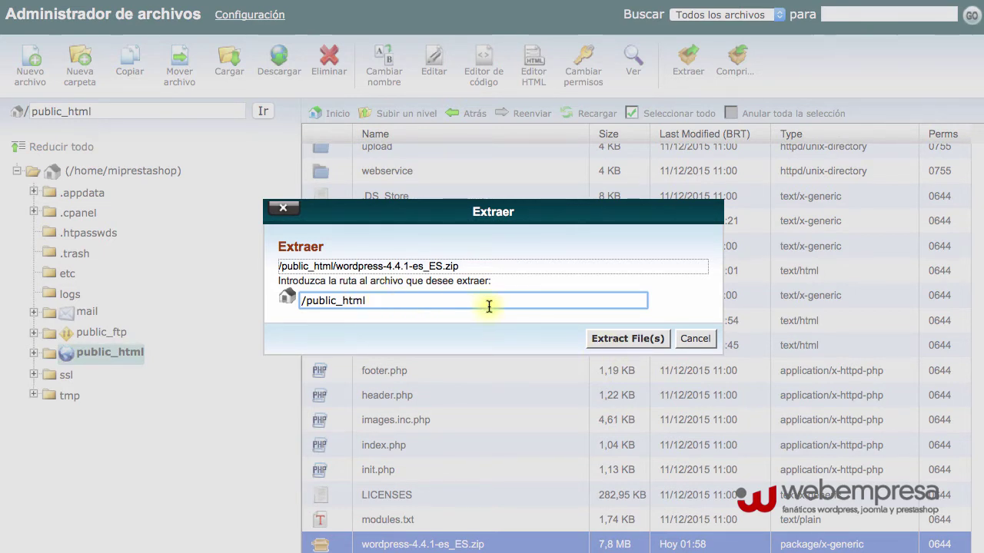
{"action": "left_click", "coordinate": [599, 339]}
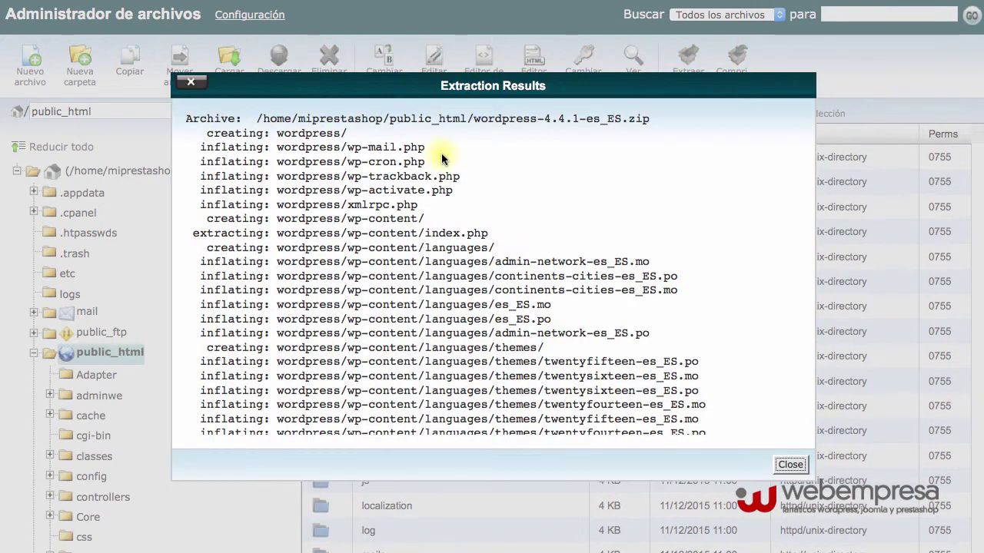
{"action": "left_click", "coordinate": [790, 466]}
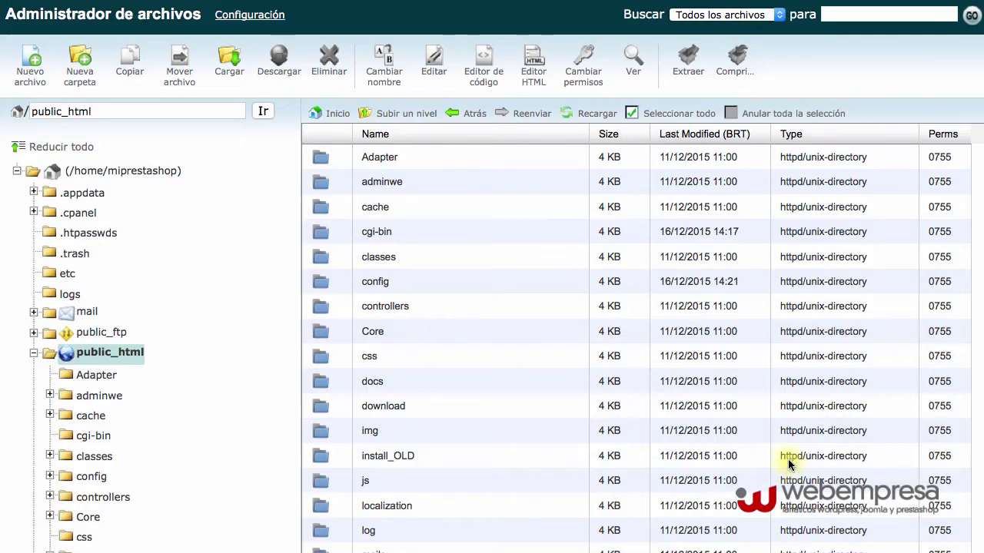
{"action": "left_click", "coordinate": [580, 122]}
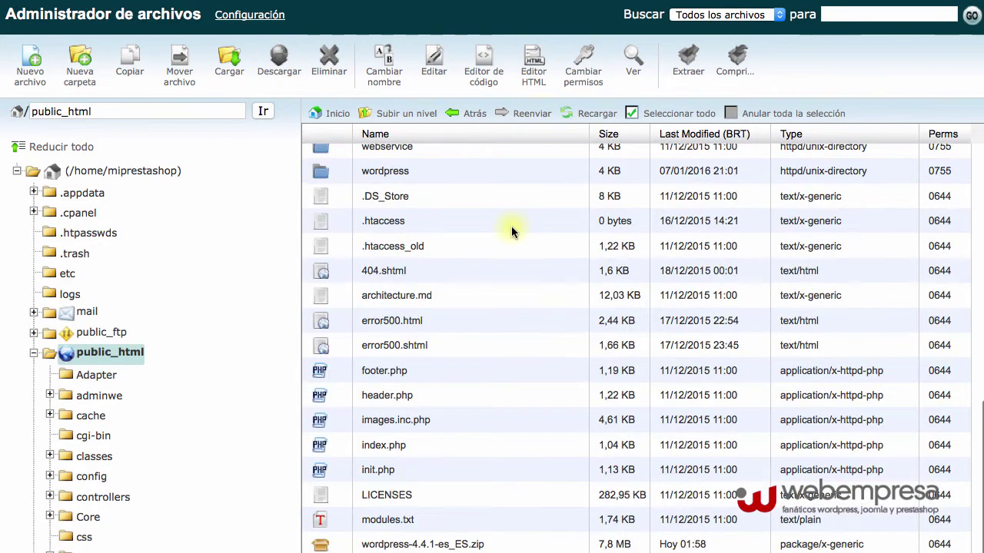
Step: Inspect the files inside the extracted wordpress folder in public_html
{"action": "scroll", "coordinate": [461, 254], "scroll_direction": "up", "scroll_amount": 4}
{"action": "left_click", "coordinate": [425, 299]}
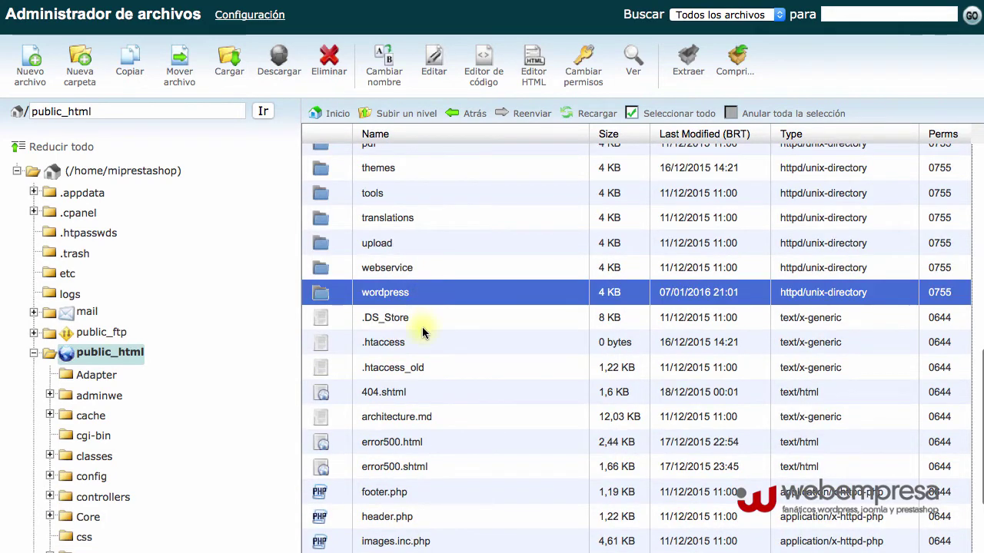
{"action": "left_click", "coordinate": [435, 300]}
{"action": "double_click", "coordinate": [435, 299]}
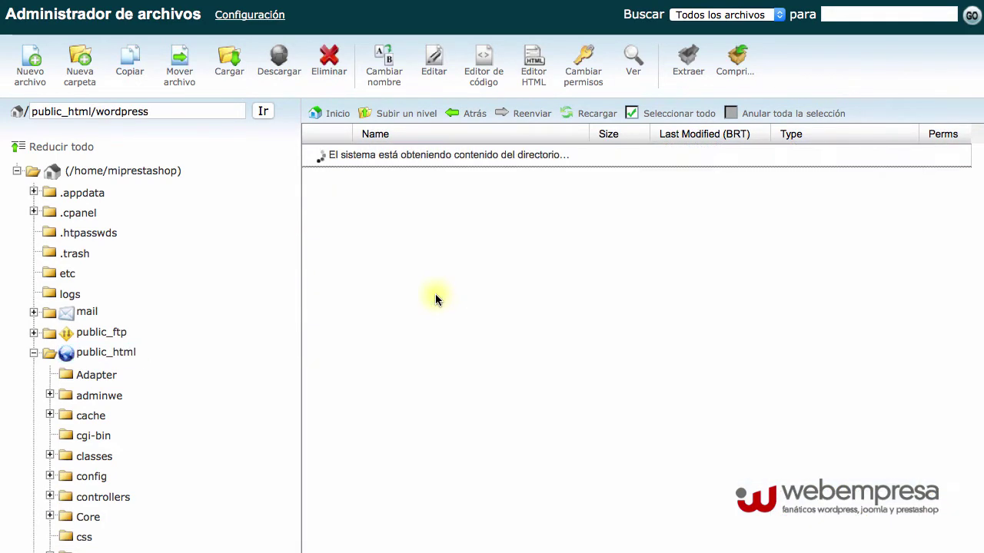
{"action": "scroll", "coordinate": [450, 223], "scroll_direction": "down", "scroll_amount": 5}
{"action": "scroll", "coordinate": [450, 305], "scroll_direction": "up", "scroll_amount": 3}
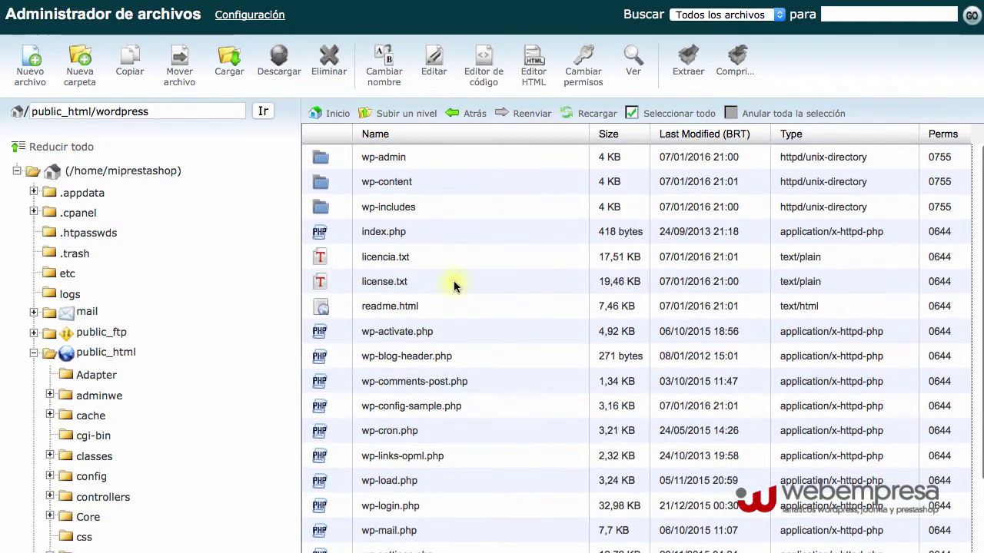
Step: Return to public_html and delete the wordpress-4.4.1-es_ES.zip archive from the server
{"action": "left_click", "coordinate": [411, 115]}
{"action": "scroll", "coordinate": [443, 244], "scroll_direction": "down", "scroll_amount": 10}
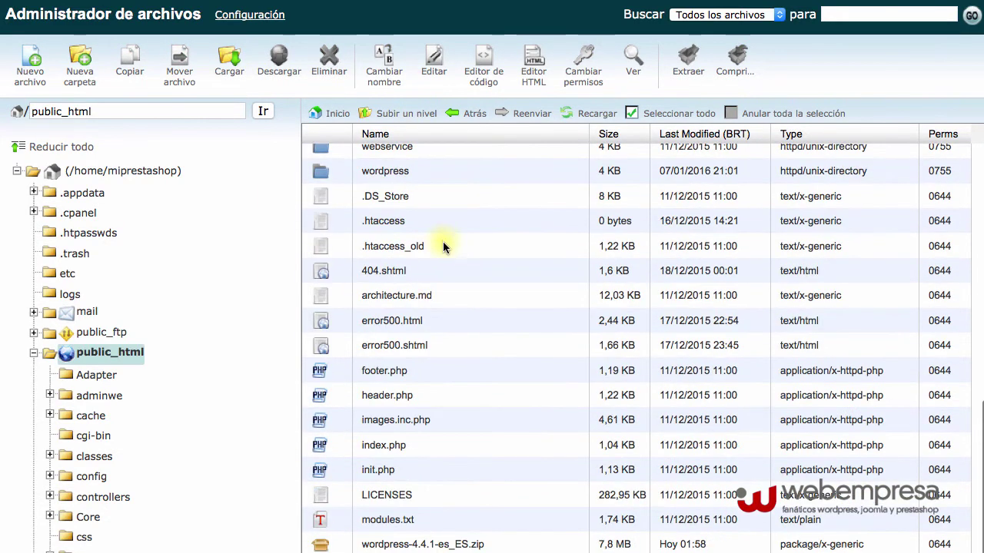
{"action": "left_click", "coordinate": [487, 545]}
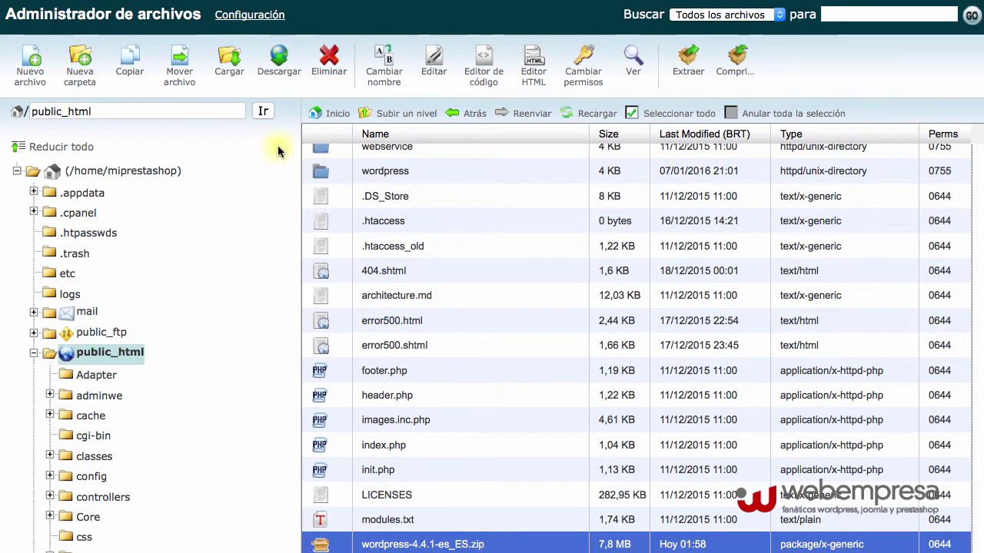
{"action": "left_click", "coordinate": [329, 60]}
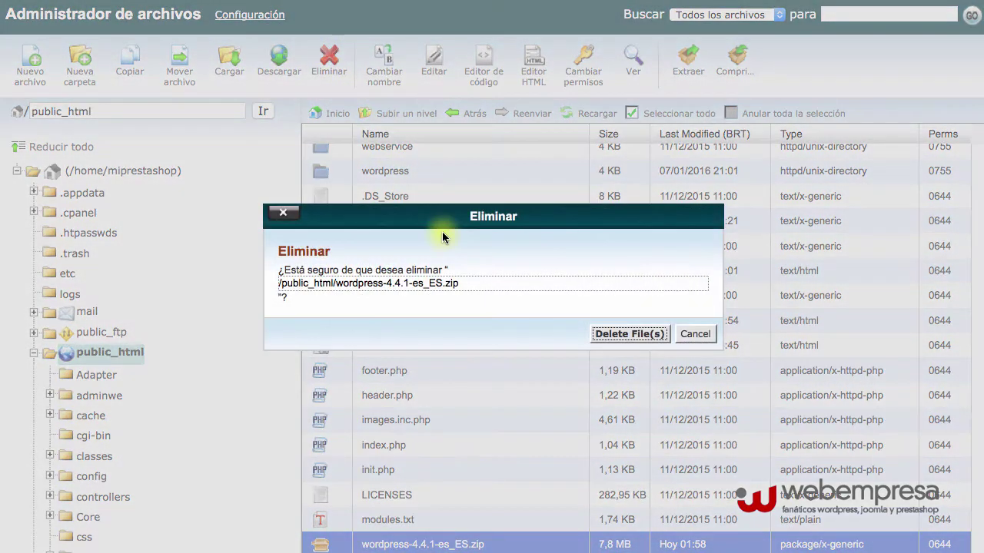
{"action": "left_click", "coordinate": [630, 334]}
Step: Reopen the wordpress folder in public_html and review its files and path
{"action": "scroll", "coordinate": [501, 385], "scroll_direction": "up", "scroll_amount": 2}
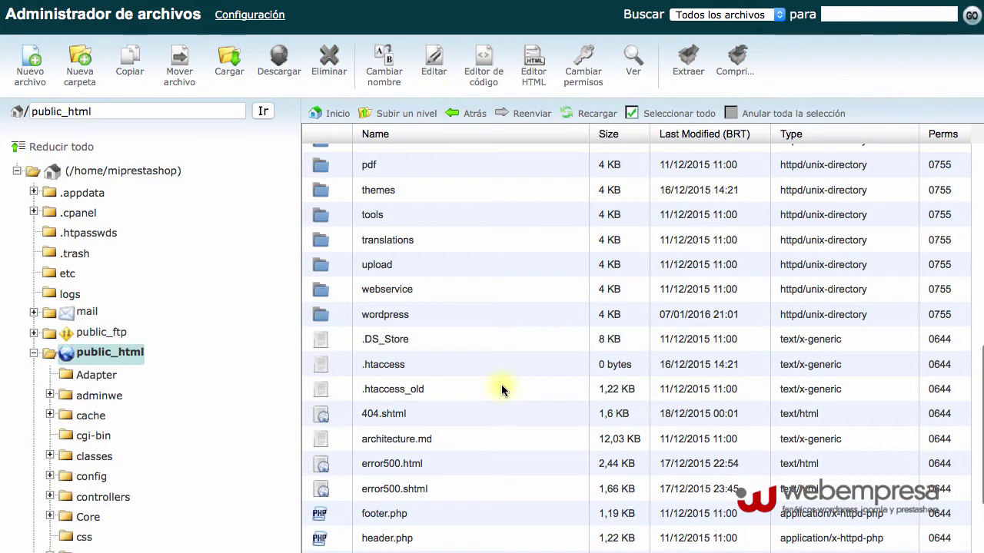
{"action": "scroll", "coordinate": [502, 390], "scroll_direction": "up", "scroll_amount": 1}
{"action": "double_click", "coordinate": [444, 338]}
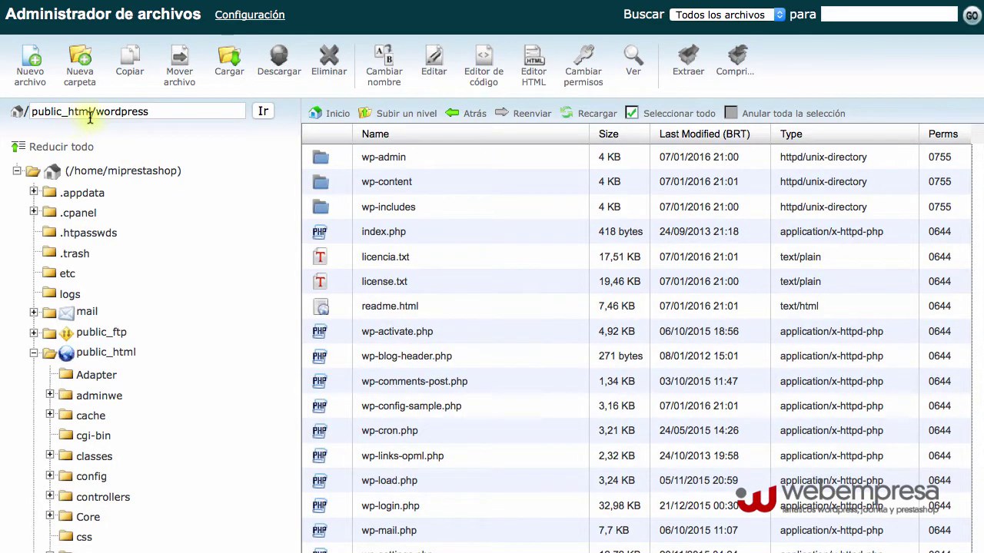
{"action": "scroll", "coordinate": [444, 242], "scroll_direction": "down", "scroll_amount": 2}
{"action": "scroll", "coordinate": [445, 242], "scroll_direction": "up", "scroll_amount": 2}
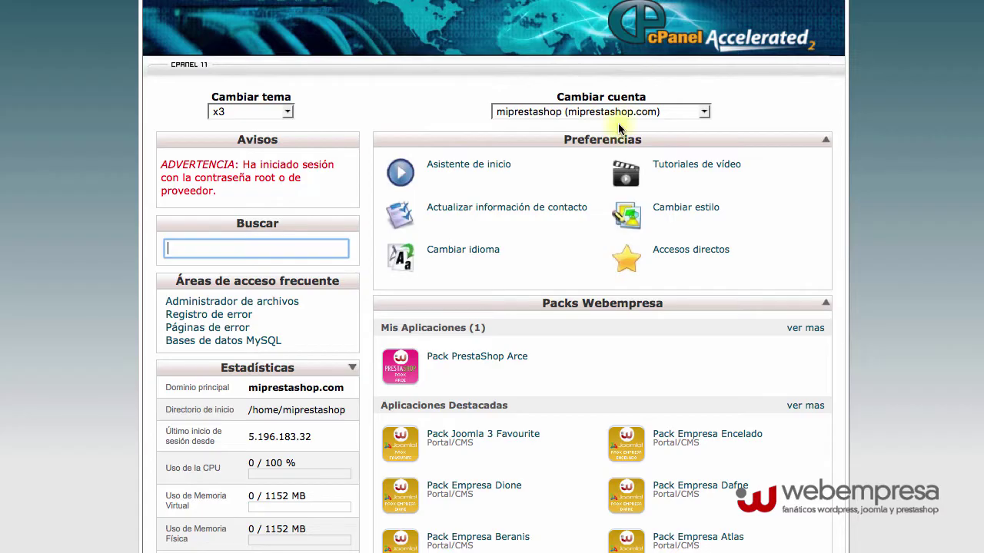
Step: Create a new MySQL database named wp under the mipresta_ prefix
{"action": "scroll", "coordinate": [540, 234], "scroll_direction": "down", "scroll_amount": 20}
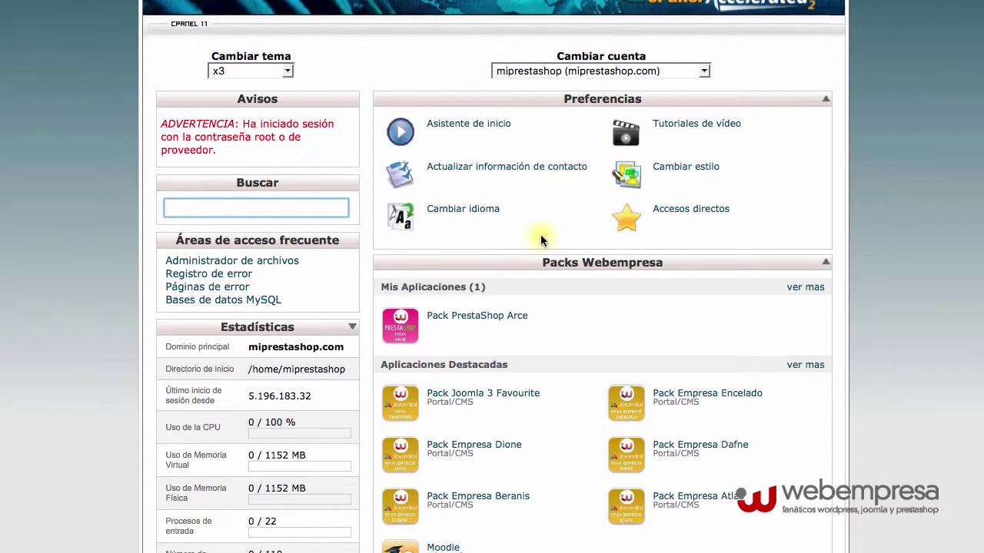
{"action": "scroll", "coordinate": [540, 238], "scroll_direction": "down", "scroll_amount": 1}
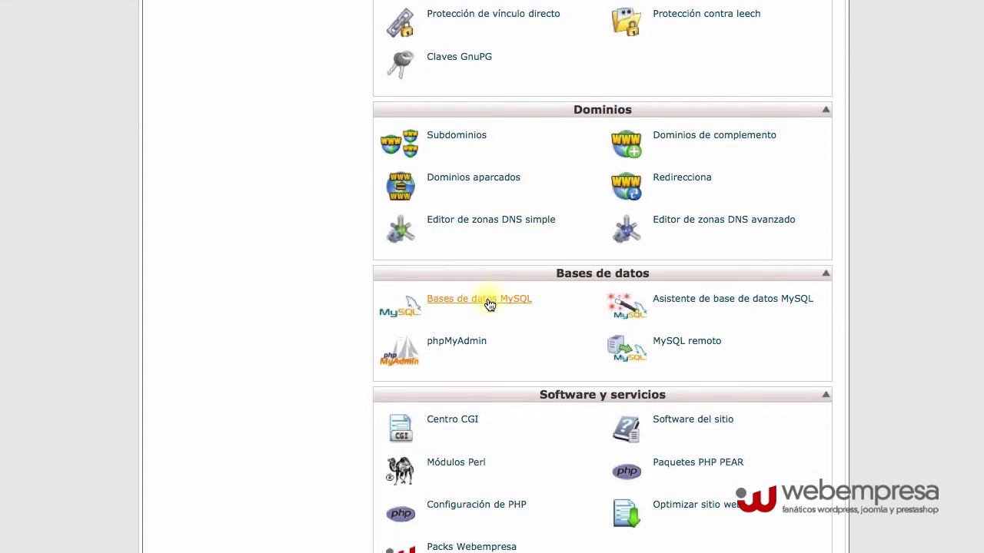
{"action": "left_click", "coordinate": [487, 304]}
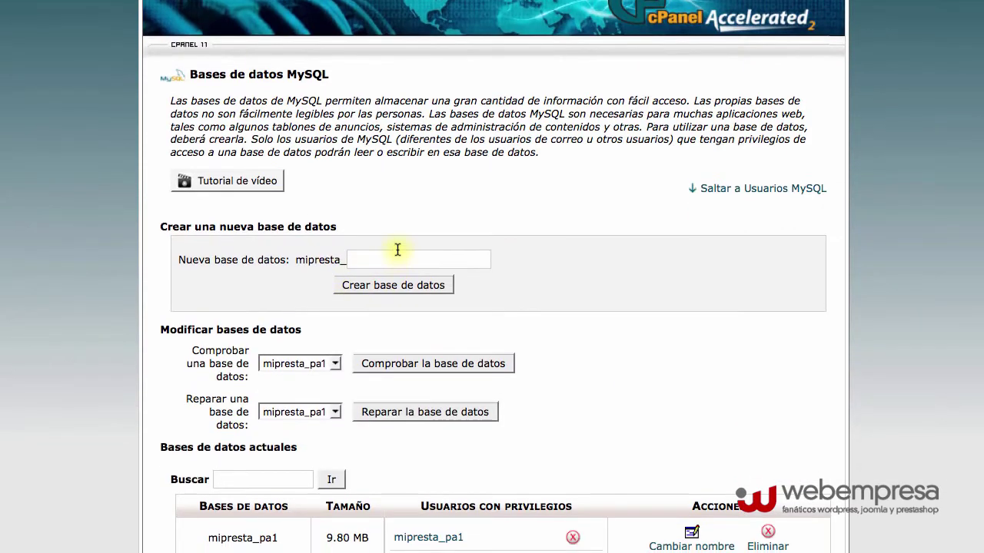
{"action": "left_click", "coordinate": [397, 254]}
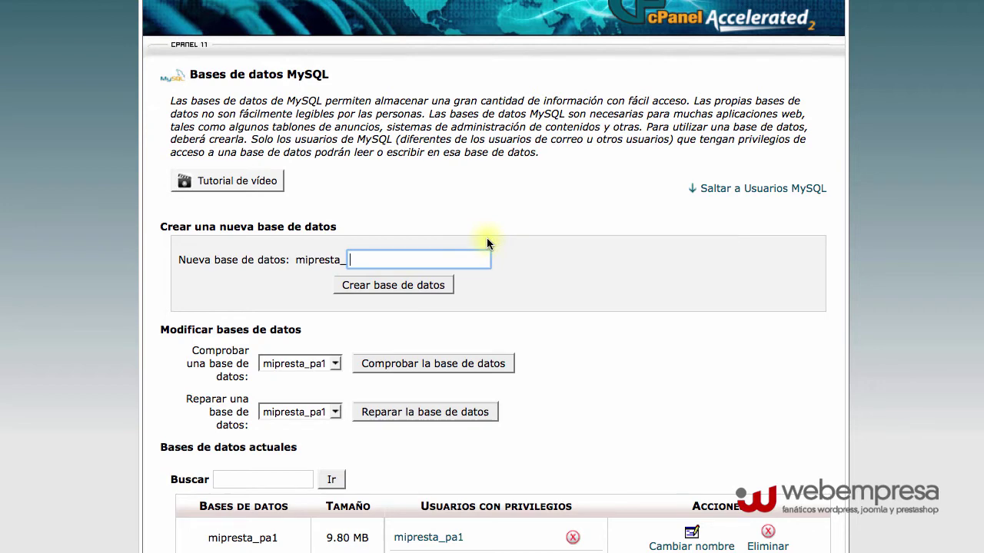
{"action": "type", "text": "wp"}
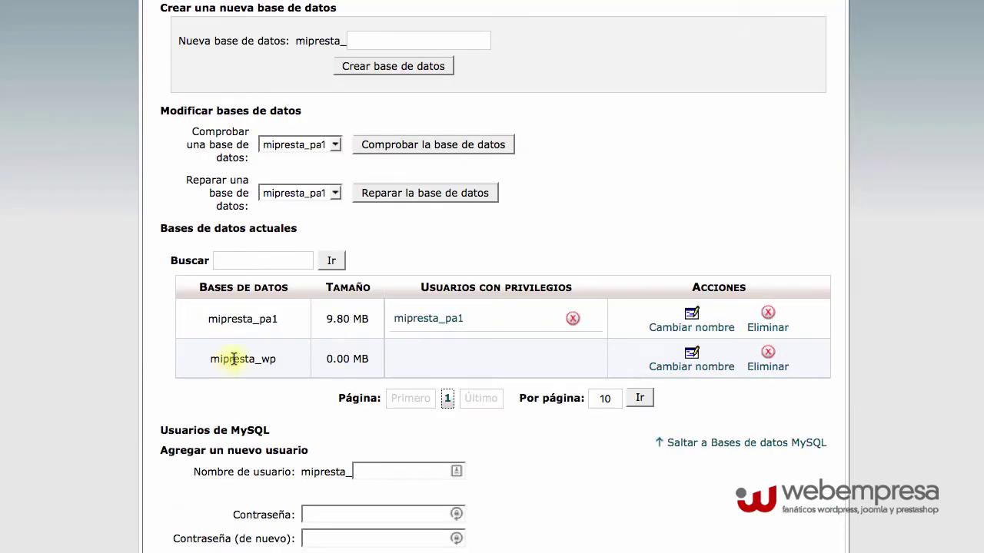
Step: Copy the name of the new mipresta_wp database to keep it on record
{"action": "double_click", "coordinate": [233, 359]}
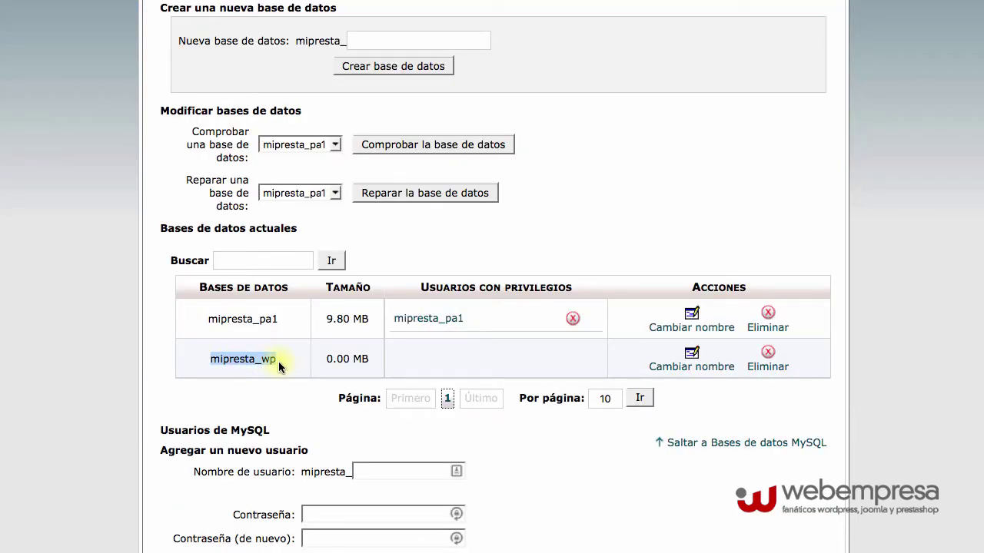
{"action": "key", "text": "super+c"}
{"action": "key", "text": "super+Tab"}
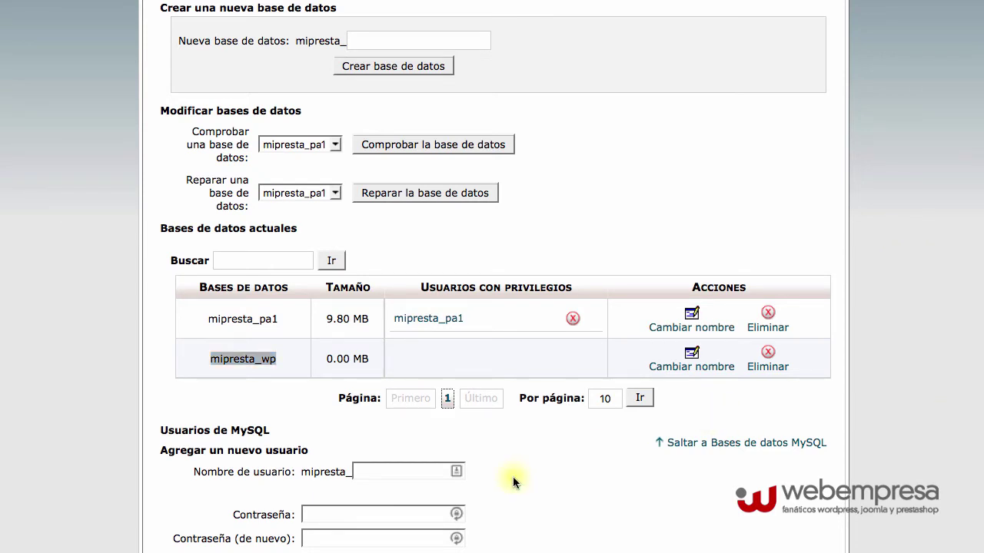
Step: Enter wp as the username for a new MySQL user under the mipresta_ prefix
{"action": "scroll", "coordinate": [535, 465], "scroll_direction": "down", "scroll_amount": 2}
{"action": "left_click", "coordinate": [393, 392]}
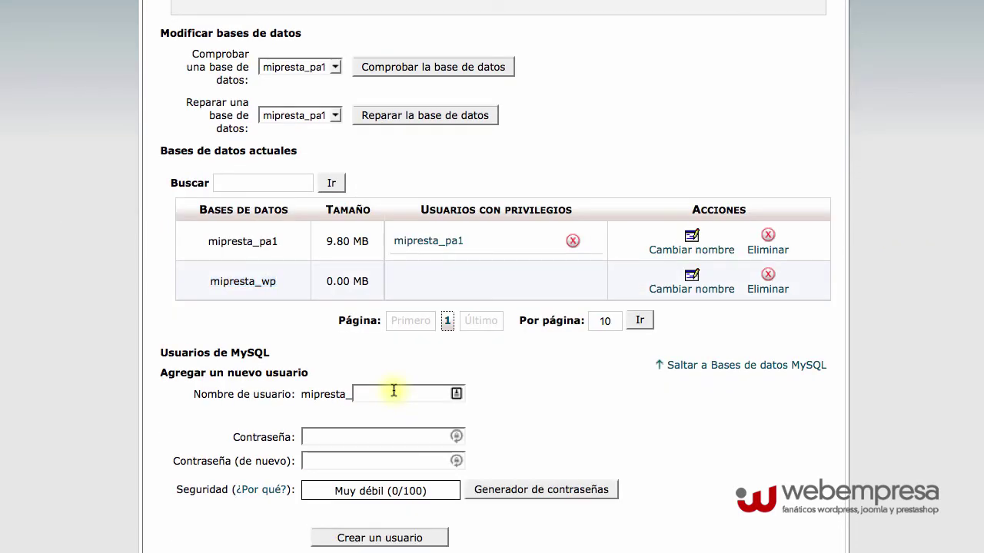
{"action": "type", "text": "wp"}
{"action": "left_click", "coordinate": [535, 431]}
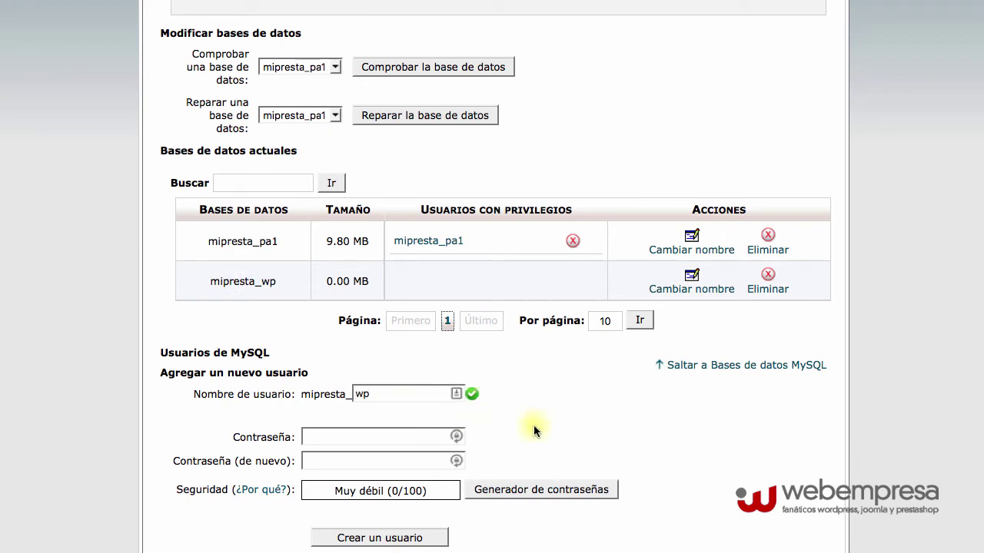
Step: Generate a random password for the new MySQL user, with the non-alphanumeric characters limited to Números (123)
{"action": "left_click", "coordinate": [493, 491]}
{"action": "left_click", "coordinate": [423, 286]}
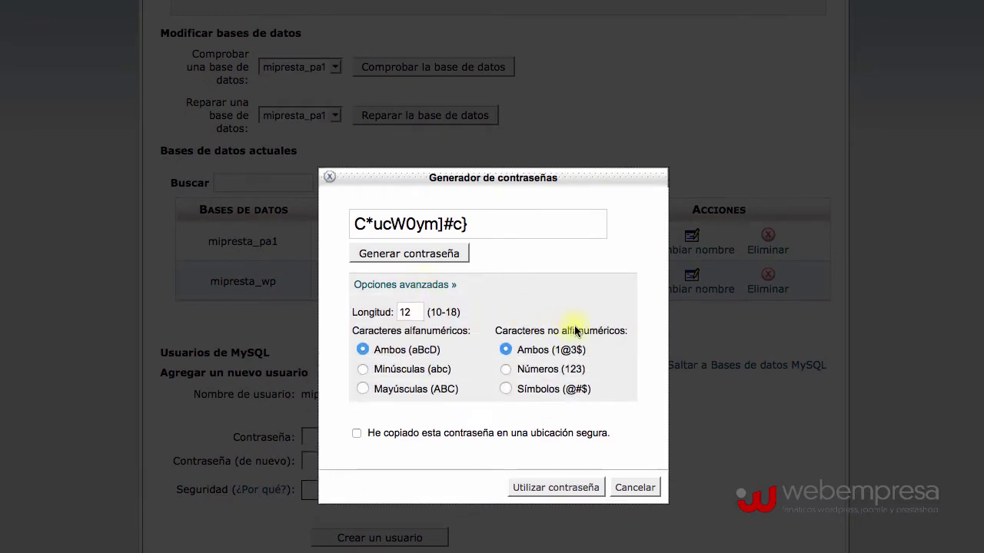
{"action": "left_click", "coordinate": [505, 369]}
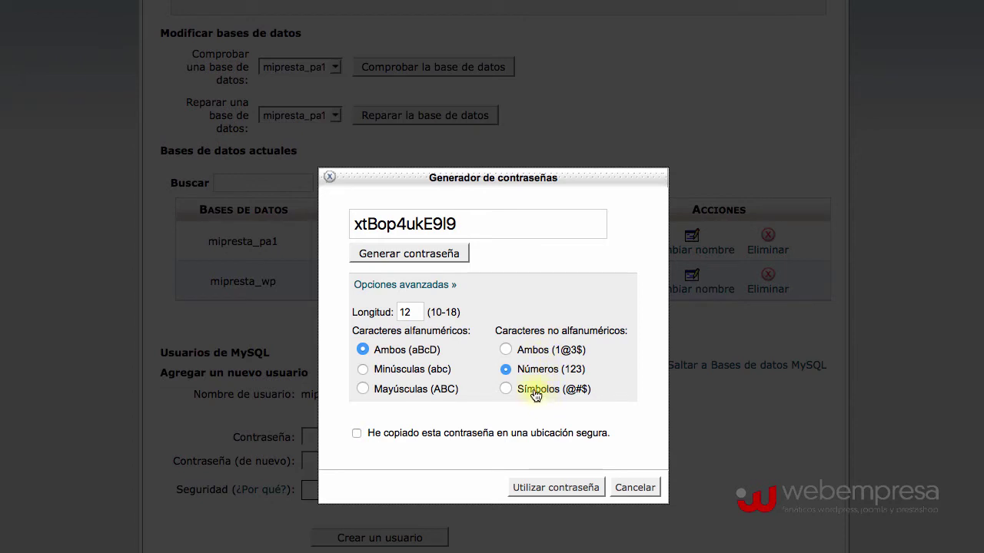
{"action": "left_click", "coordinate": [409, 265]}
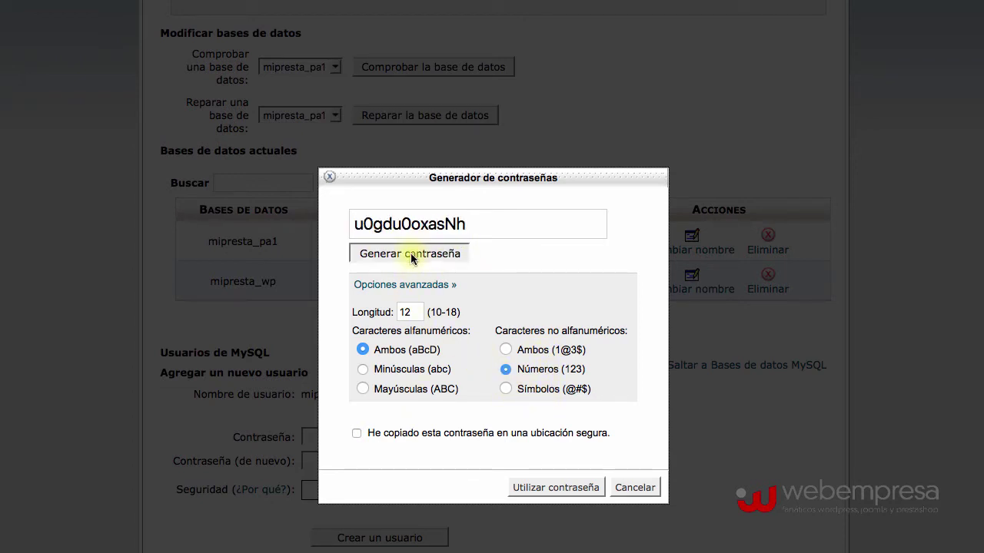
{"action": "left_click", "coordinate": [411, 256]}
Step: Select the generated password, confirm it is safely stored, fill it into the password fields and create the MySQL user
{"action": "double_click", "coordinate": [413, 225]}
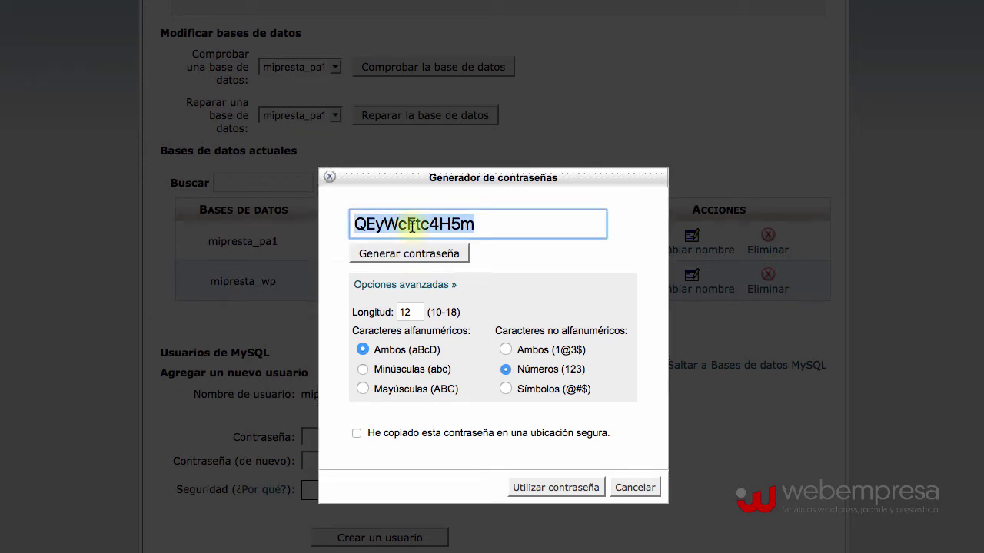
{"action": "left_click", "coordinate": [356, 433]}
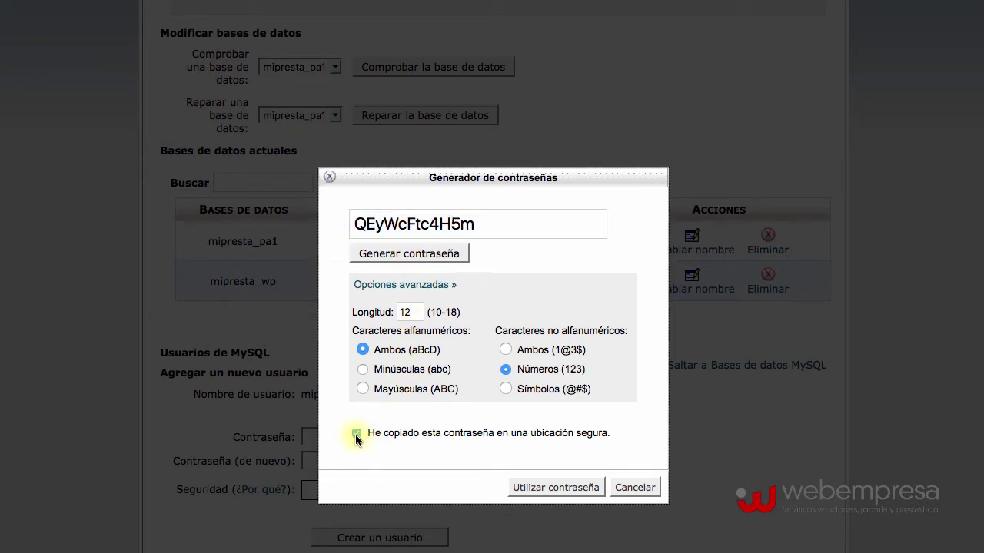
{"action": "left_click", "coordinate": [569, 488]}
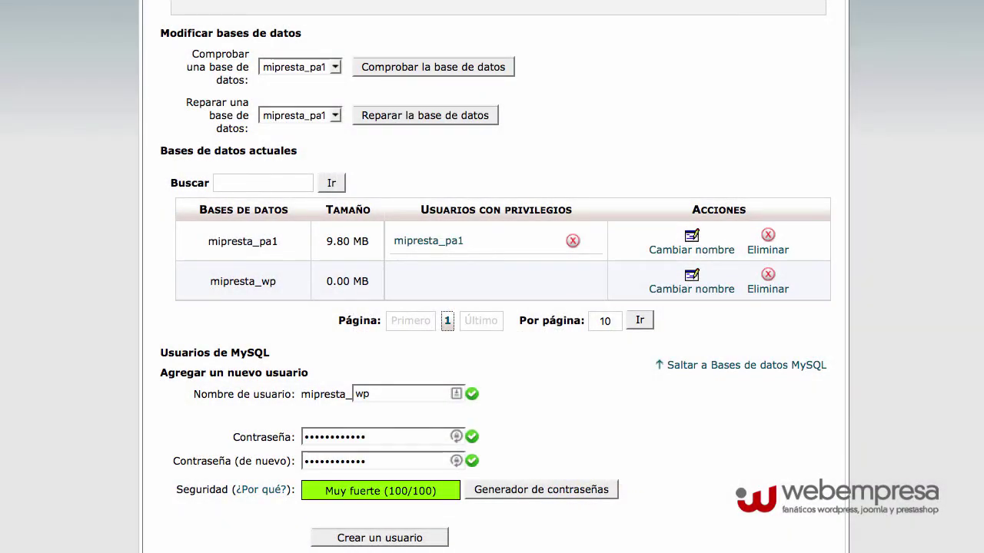
{"action": "scroll", "coordinate": [538, 384], "scroll_direction": "down", "scroll_amount": 2}
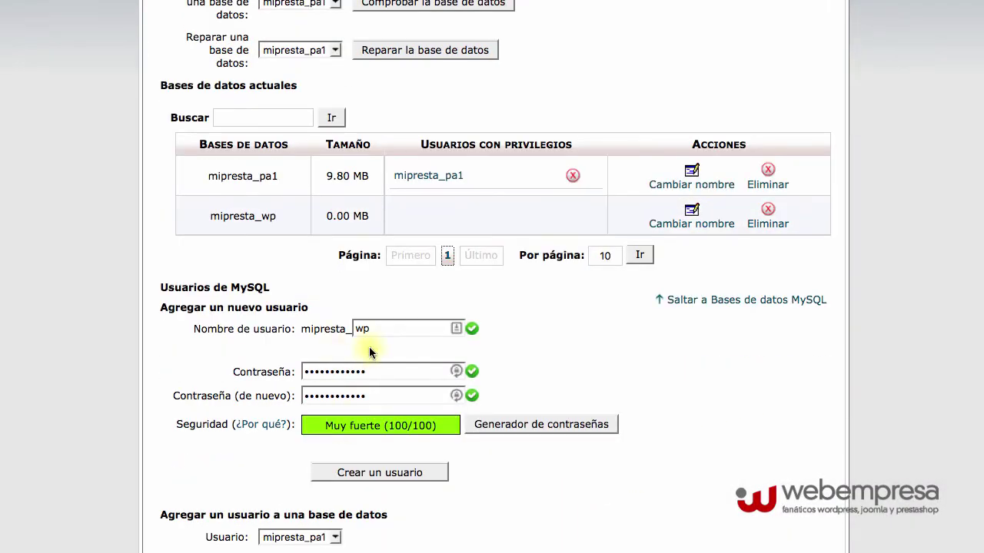
{"action": "left_click", "coordinate": [374, 471]}
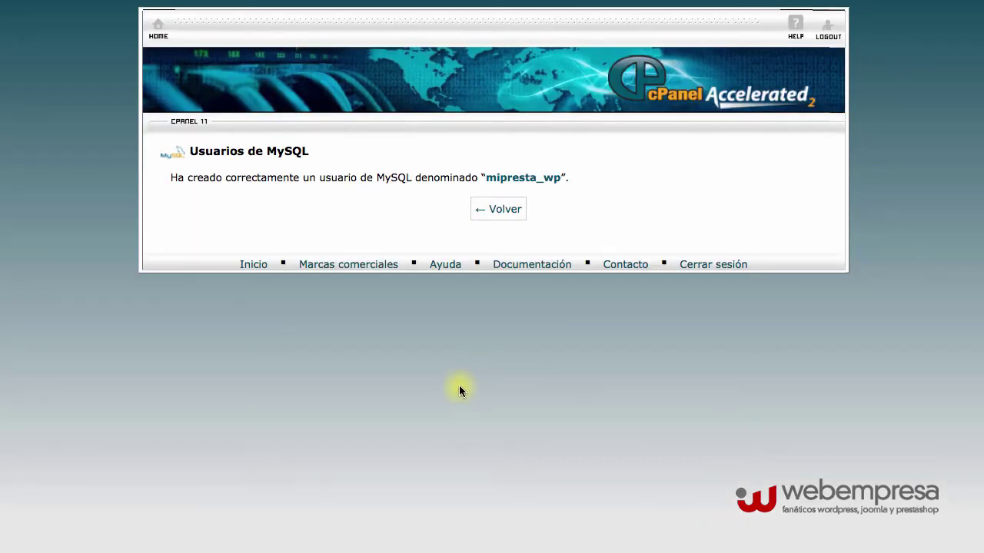
Step: Add the MySQL user mipresta_wp to the mipresta_wp database
{"action": "scroll", "coordinate": [461, 389], "scroll_direction": "down", "scroll_amount": 3}
{"action": "scroll", "coordinate": [459, 392], "scroll_direction": "down", "scroll_amount": 10}
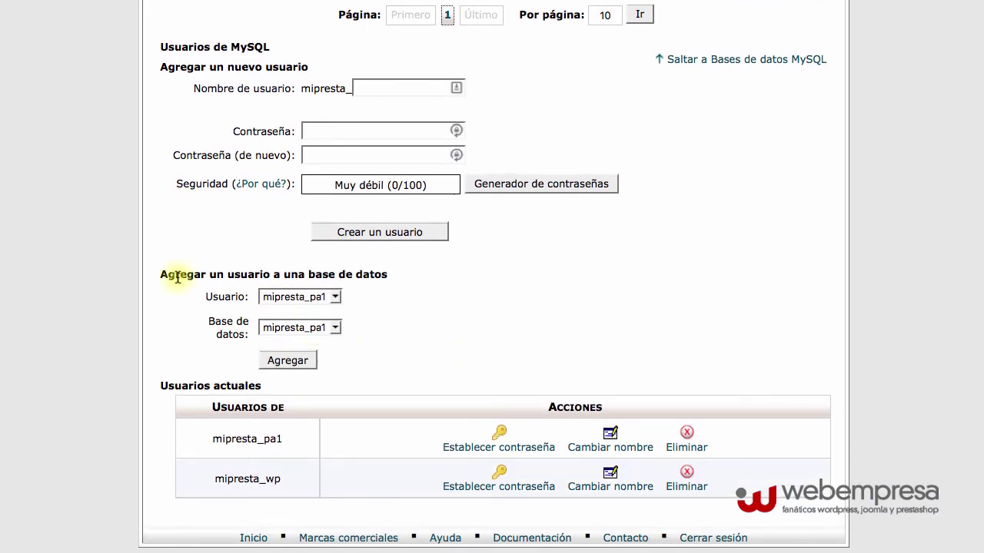
{"action": "left_click", "coordinate": [332, 296]}
{"action": "left_click", "coordinate": [320, 325]}
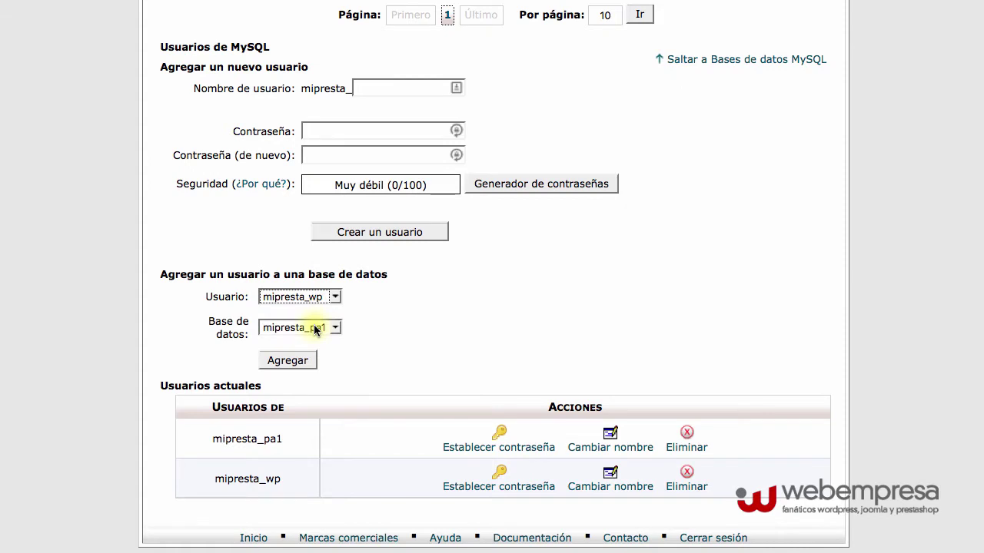
{"action": "left_click", "coordinate": [315, 329]}
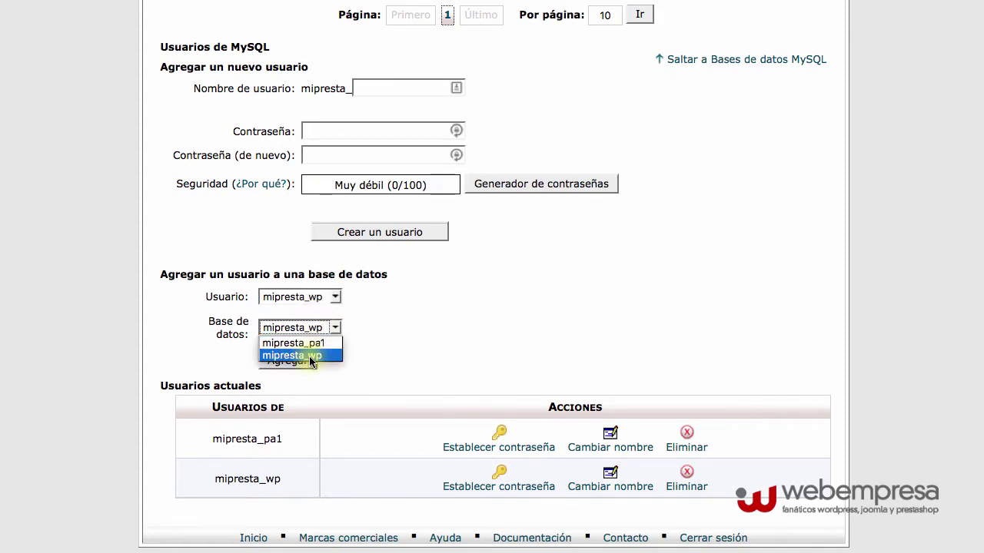
{"action": "left_click", "coordinate": [312, 358]}
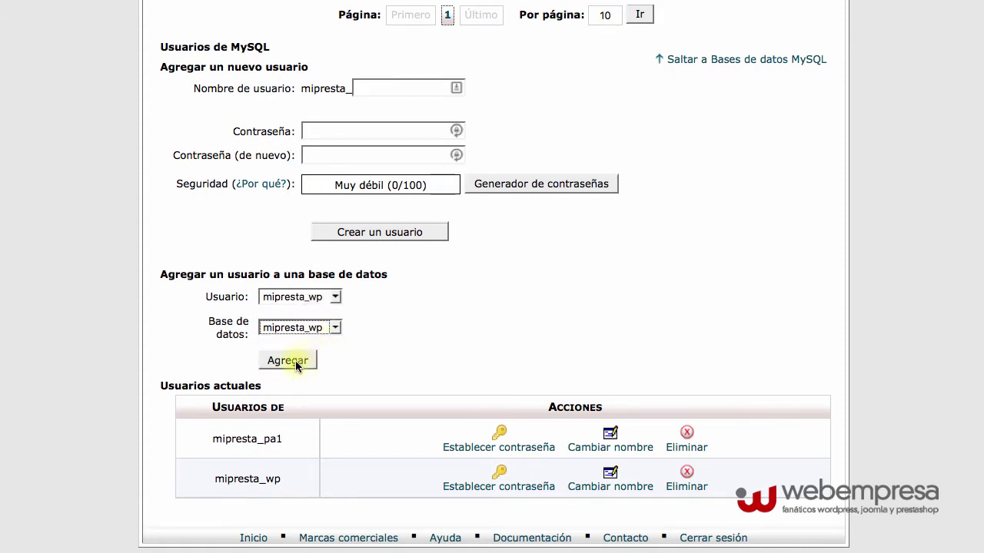
{"action": "left_click", "coordinate": [301, 364]}
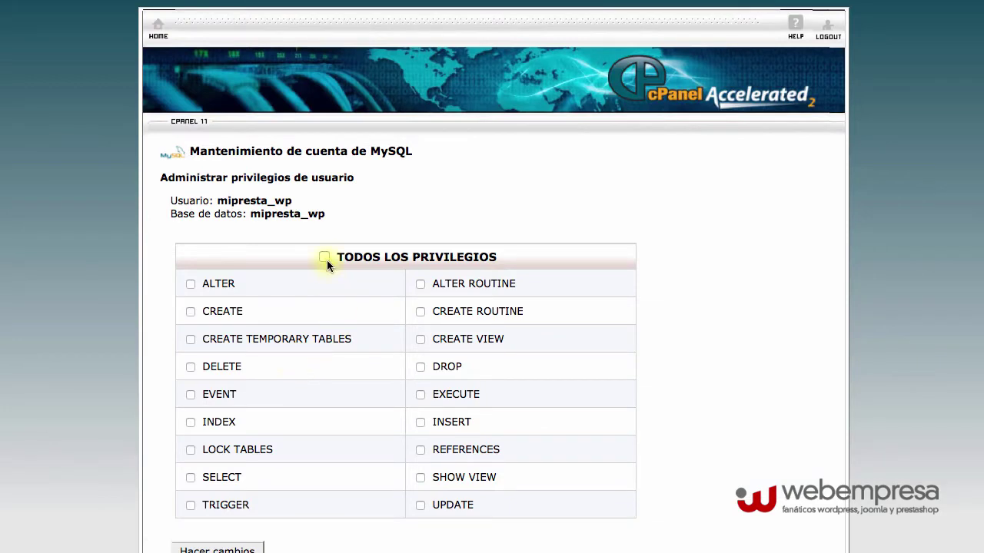
Step: Grant the user TODOS LOS PRIVILEGIOS on the database, save the changes and return to the MySQL databases page
{"action": "left_click", "coordinate": [324, 257]}
{"action": "scroll", "coordinate": [162, 339], "scroll_direction": "down", "scroll_amount": 3}
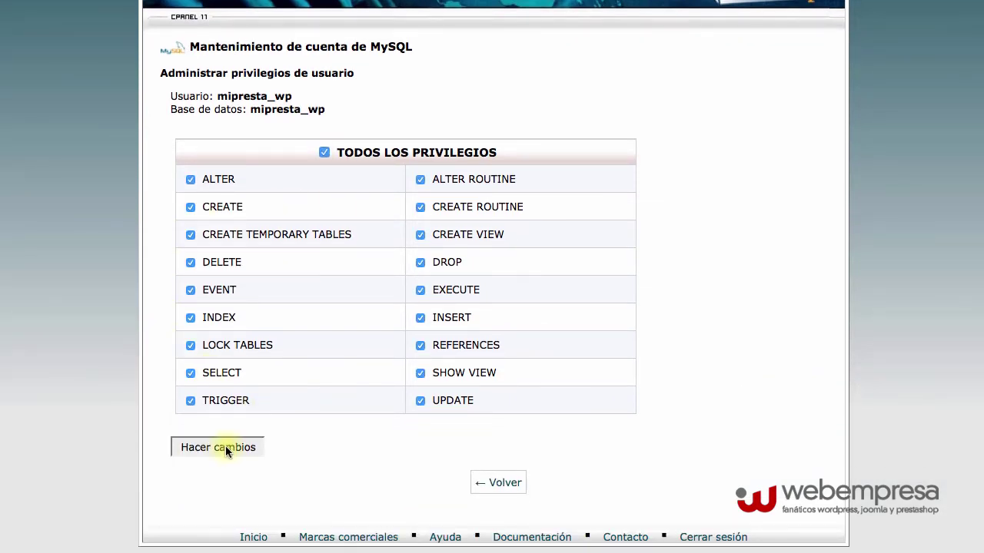
{"action": "left_click", "coordinate": [225, 450]}
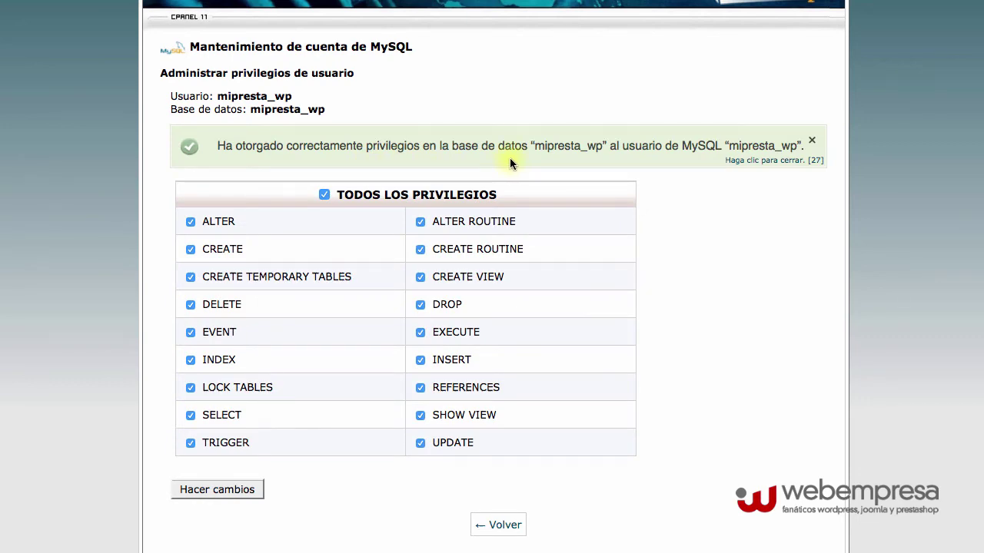
{"action": "left_click", "coordinate": [509, 523]}
{"action": "scroll", "coordinate": [643, 403], "scroll_direction": "down", "scroll_amount": 5}
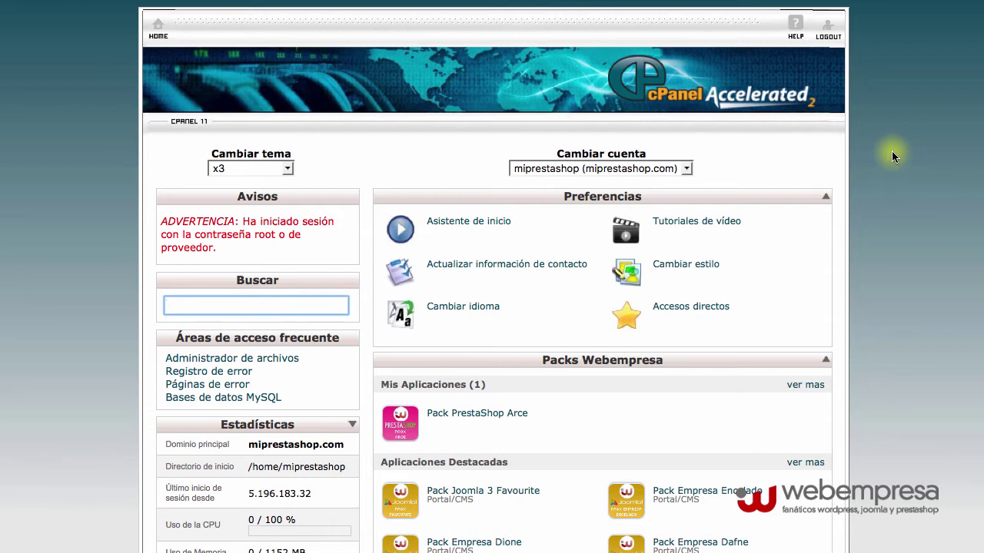
Step: Examine the Dominios de complemento page and the form for creating an addon domain, including its document root field
{"action": "scroll", "coordinate": [810, 214], "scroll_direction": "down", "scroll_amount": 20}
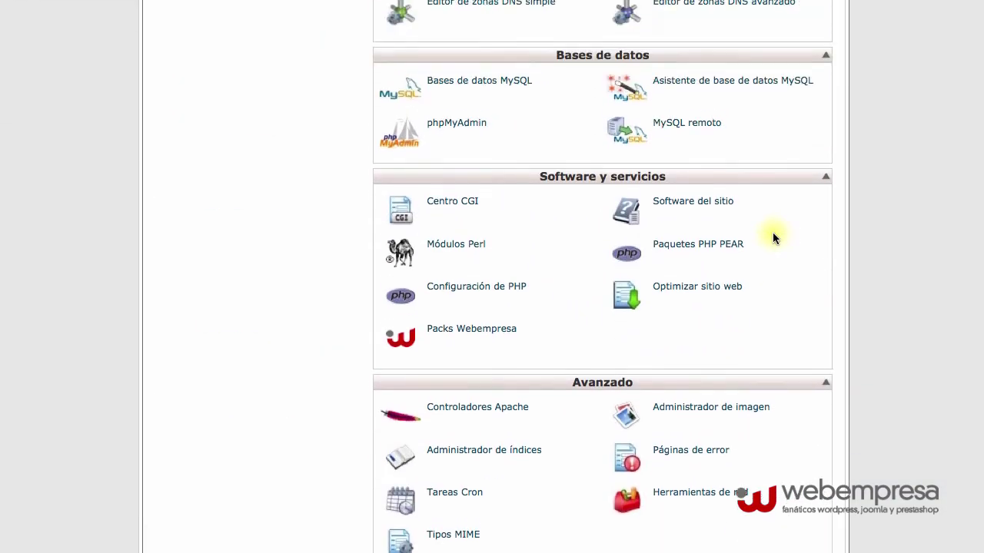
{"action": "scroll", "coordinate": [772, 239], "scroll_direction": "up", "scroll_amount": 4}
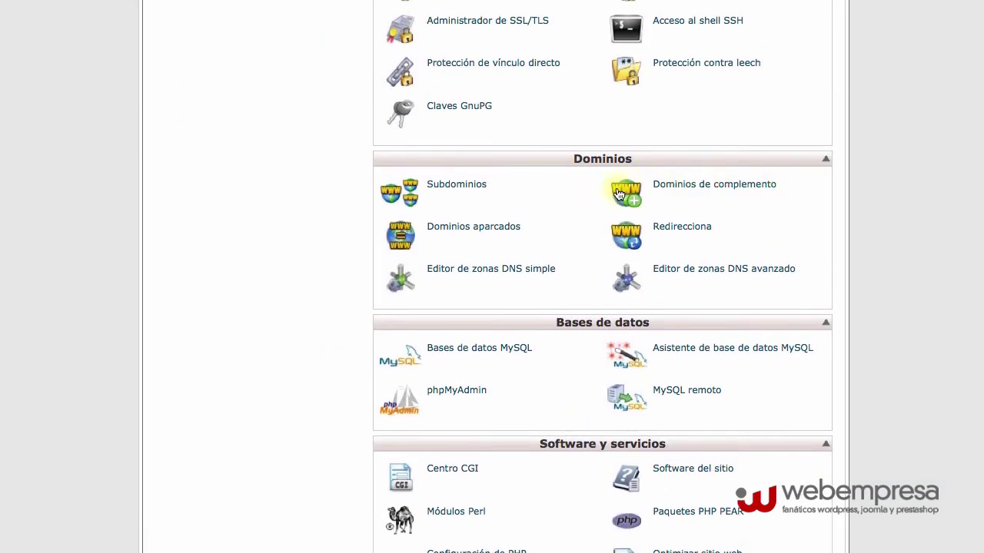
{"action": "left_click", "coordinate": [732, 188]}
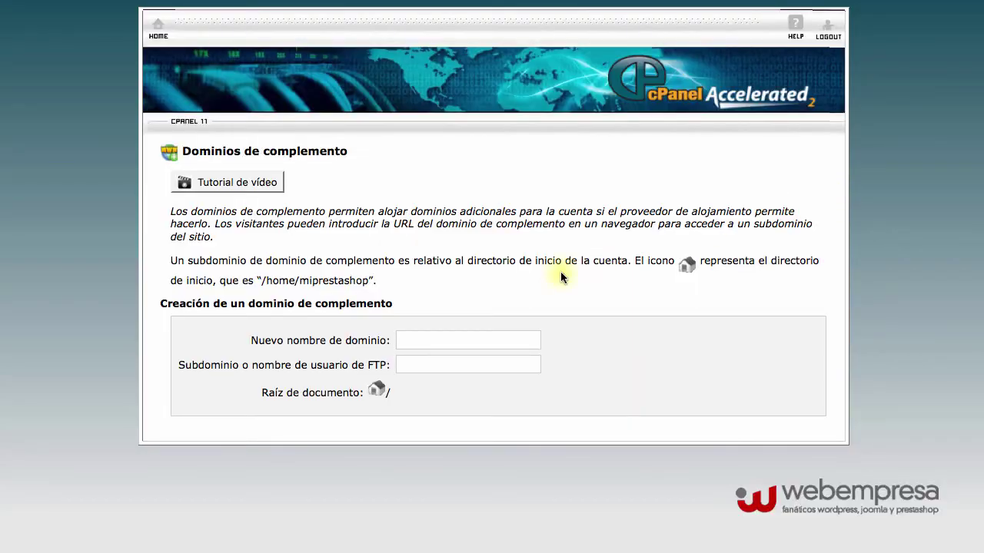
{"action": "scroll", "coordinate": [339, 336], "scroll_direction": "down", "scroll_amount": 3}
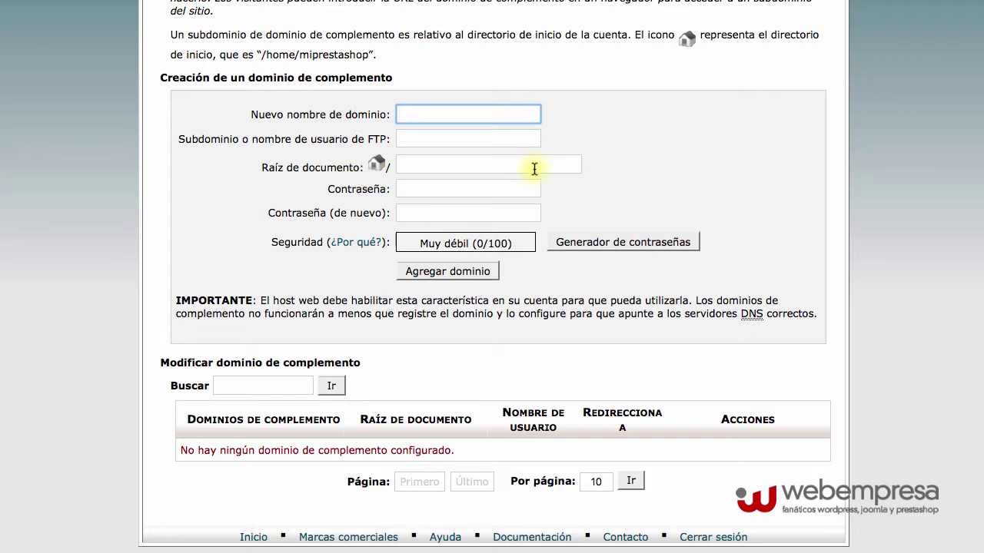
{"action": "scroll", "coordinate": [534, 169], "scroll_direction": "up", "scroll_amount": 1}
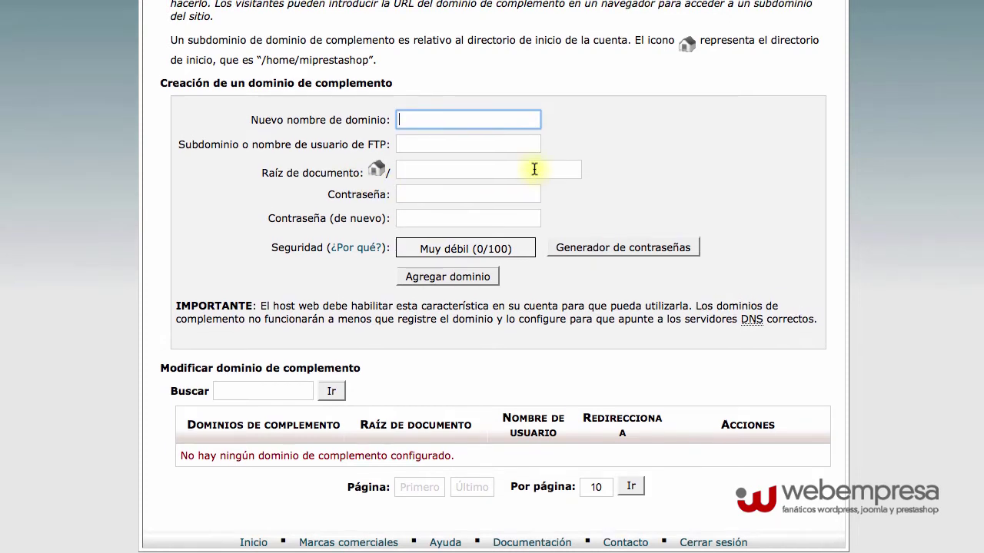
{"action": "scroll", "coordinate": [534, 169], "scroll_direction": "up", "scroll_amount": 4}
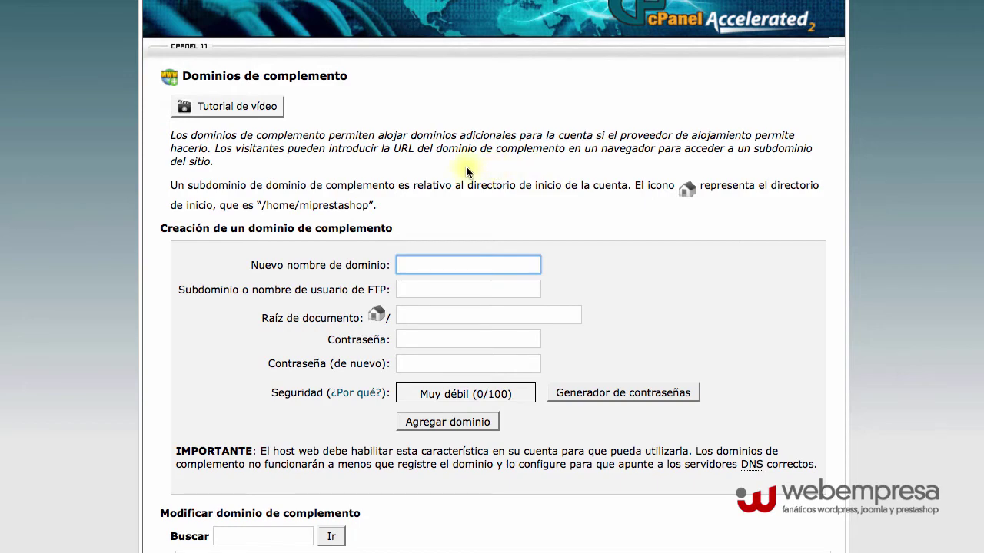
{"action": "scroll", "coordinate": [465, 166], "scroll_direction": "up", "scroll_amount": 2}
{"action": "scroll", "coordinate": [399, 292], "scroll_direction": "down", "scroll_amount": 6}
{"action": "scroll", "coordinate": [375, 308], "scroll_direction": "up", "scroll_amount": 6}
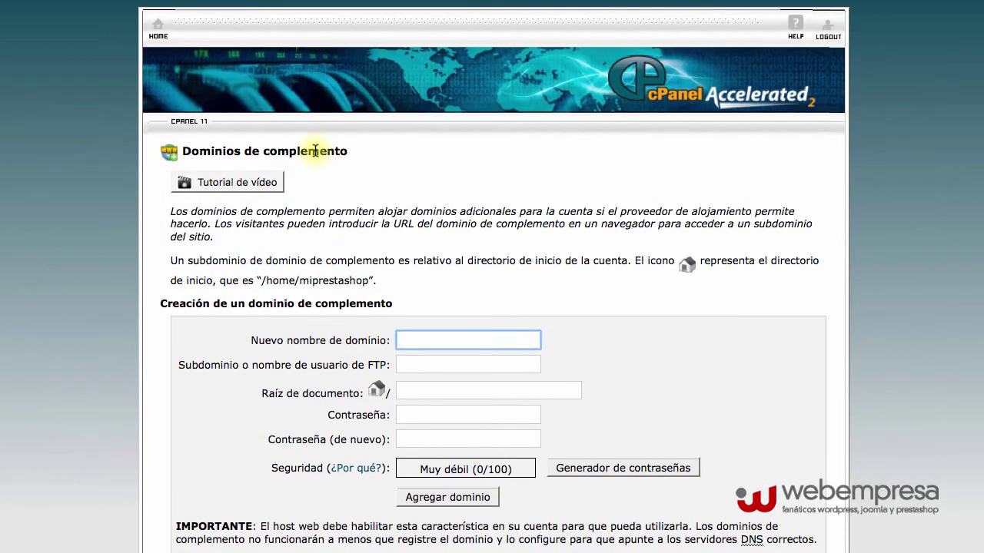
Step: Return to the cPanel home page, open Dominios aparcados and select the parked domain whose root is /public_html
{"action": "left_click", "coordinate": [174, 53]}
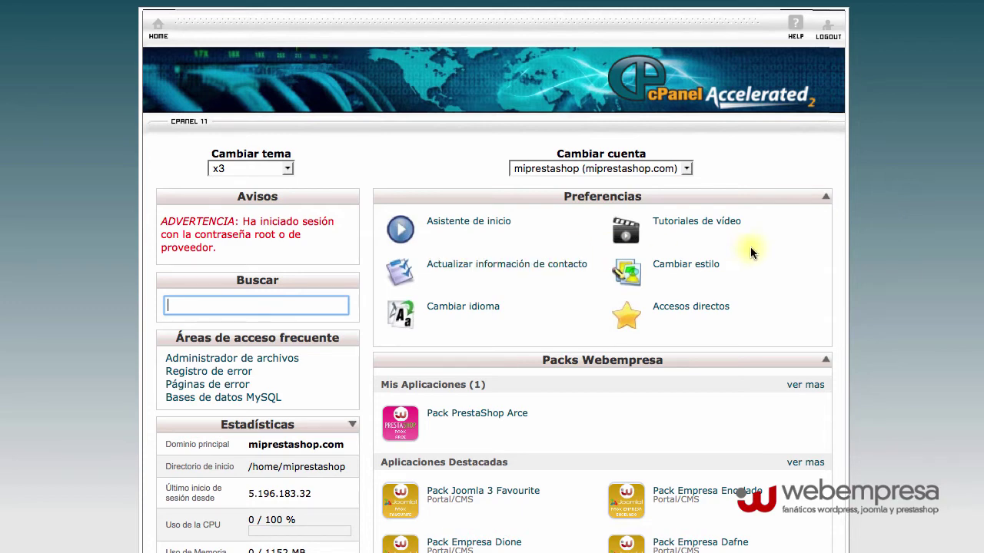
{"action": "scroll", "coordinate": [750, 253], "scroll_direction": "down", "scroll_amount": 15}
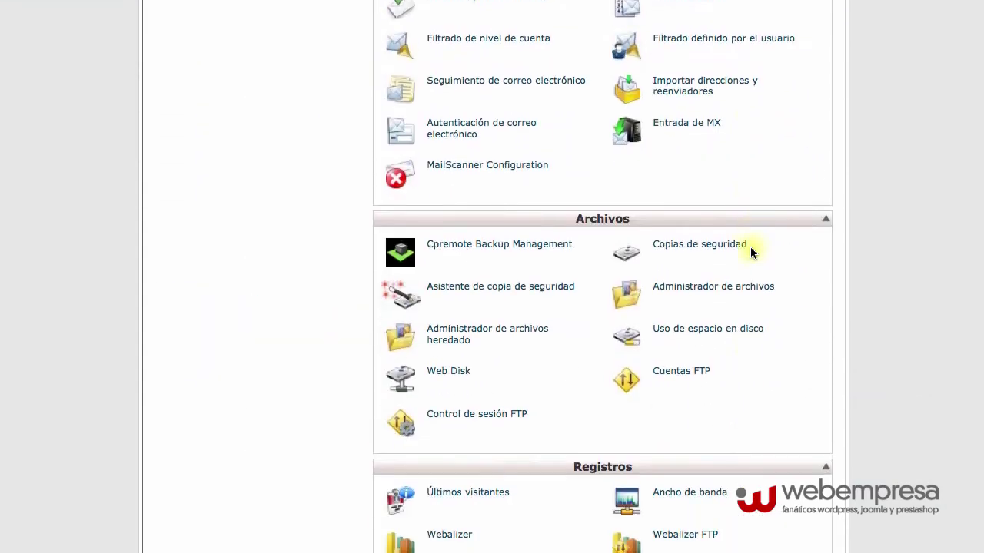
{"action": "scroll", "coordinate": [750, 246], "scroll_direction": "down", "scroll_amount": 3}
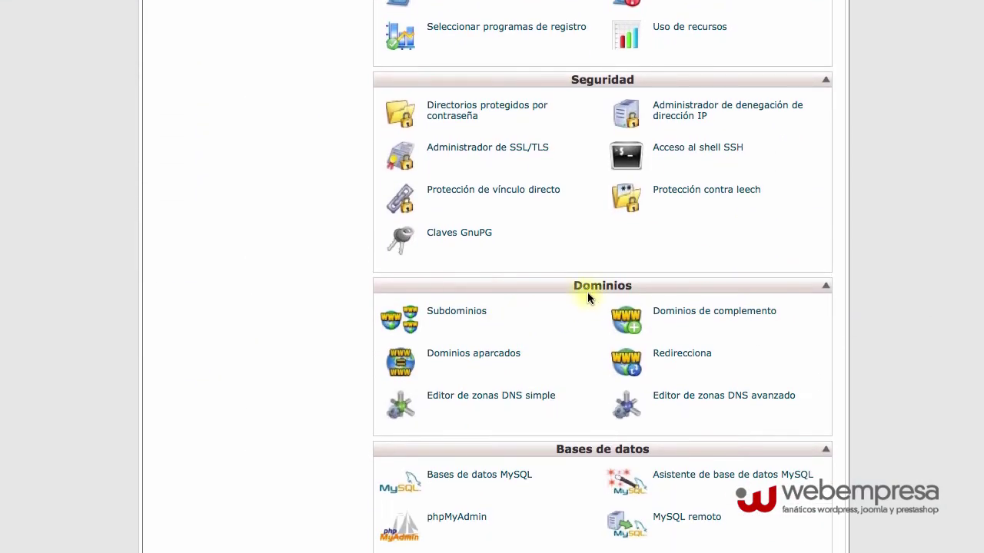
{"action": "left_click", "coordinate": [467, 355]}
{"action": "scroll", "coordinate": [271, 365], "scroll_direction": "down", "scroll_amount": 2}
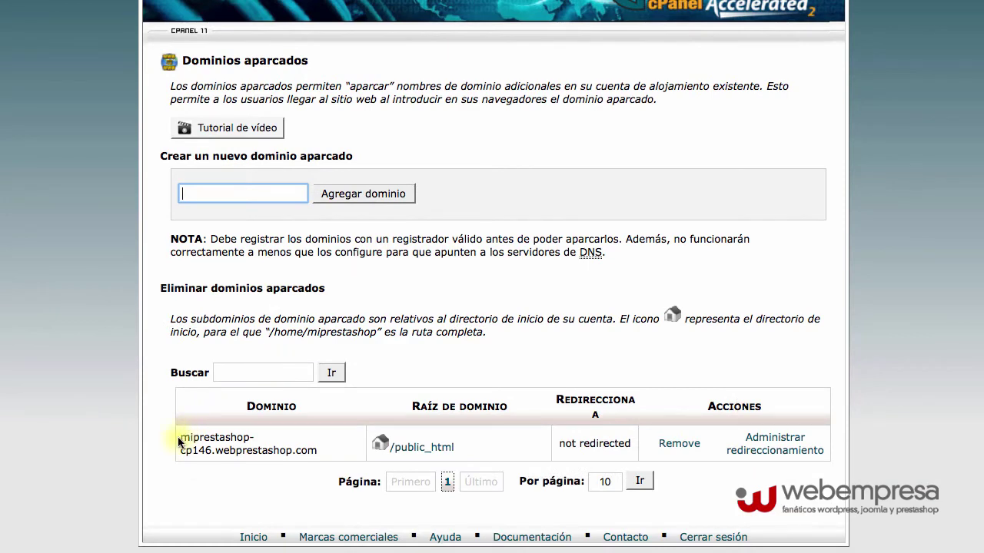
{"action": "left_click_drag", "start_coordinate": [181, 436], "coordinate": [332, 454]}
Step: Return to the file manager and select the wordpress folder name in the path public_html/wordpress
{"action": "left_click", "coordinate": [110, 392]}
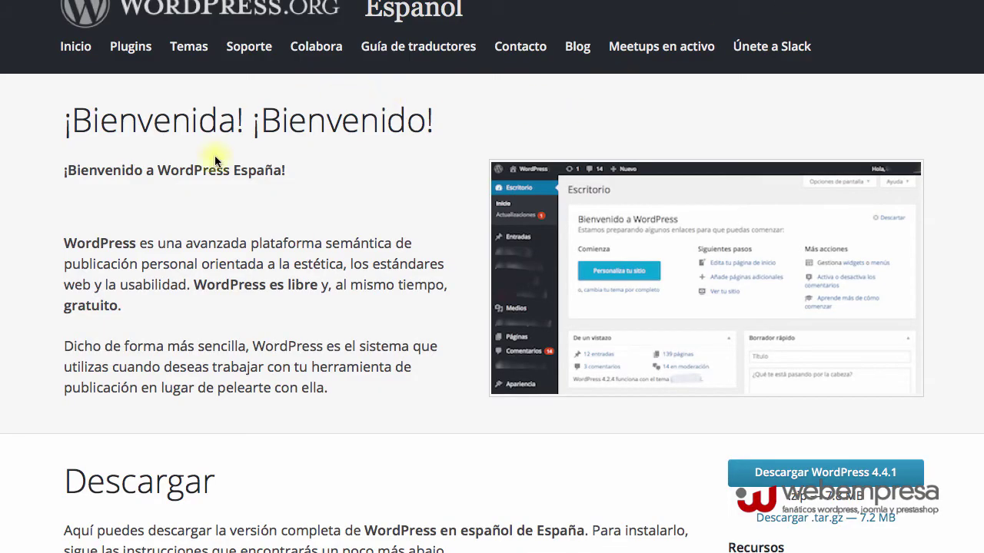
{"action": "scroll", "coordinate": [253, 244], "scroll_direction": "up", "scroll_amount": 1}
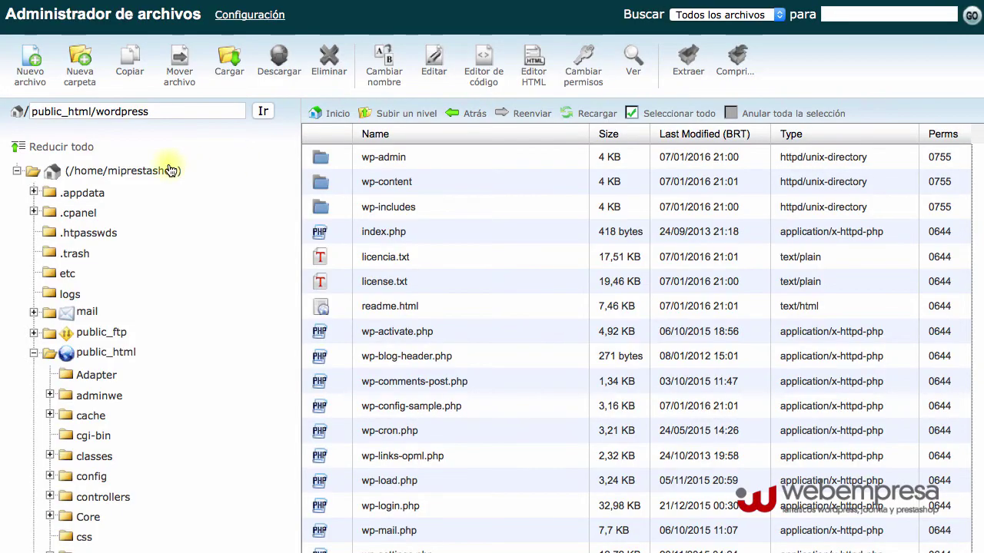
{"action": "double_click", "coordinate": [95, 112]}
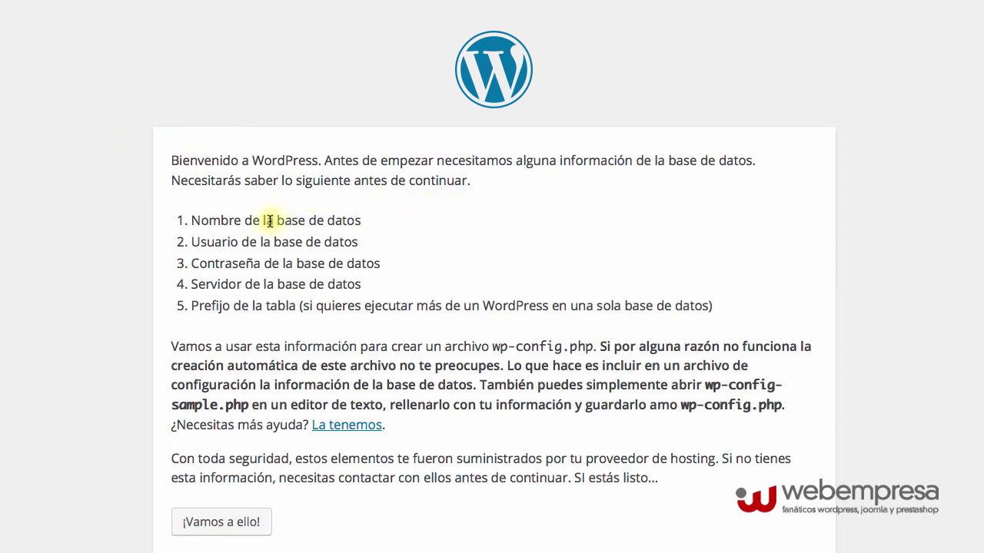
Step: Review the database details required by the WordPress installer and continue to the database connection form
{"action": "double_click", "coordinate": [222, 222]}
{"action": "triple_click", "coordinate": [222, 221]}
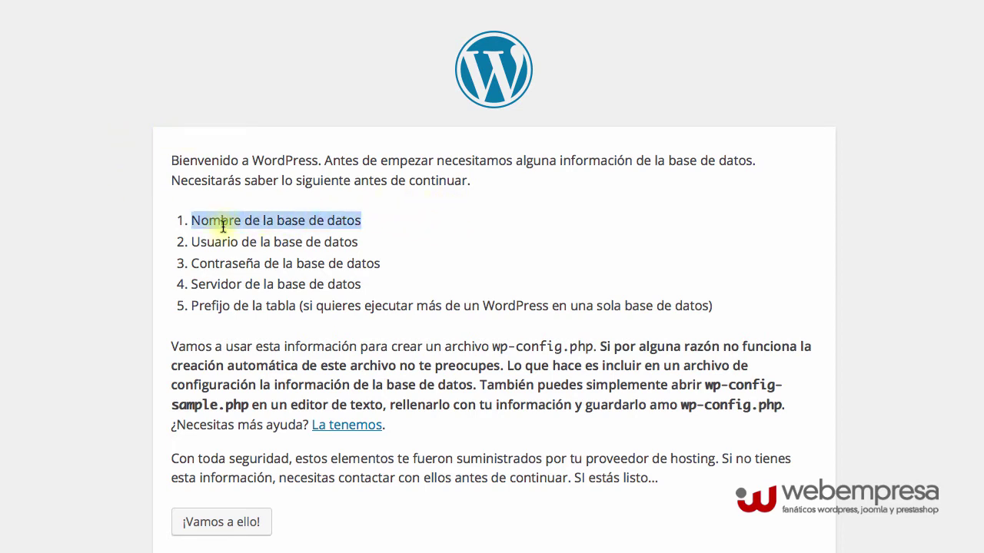
{"action": "triple_click", "coordinate": [223, 243]}
{"action": "triple_click", "coordinate": [232, 263]}
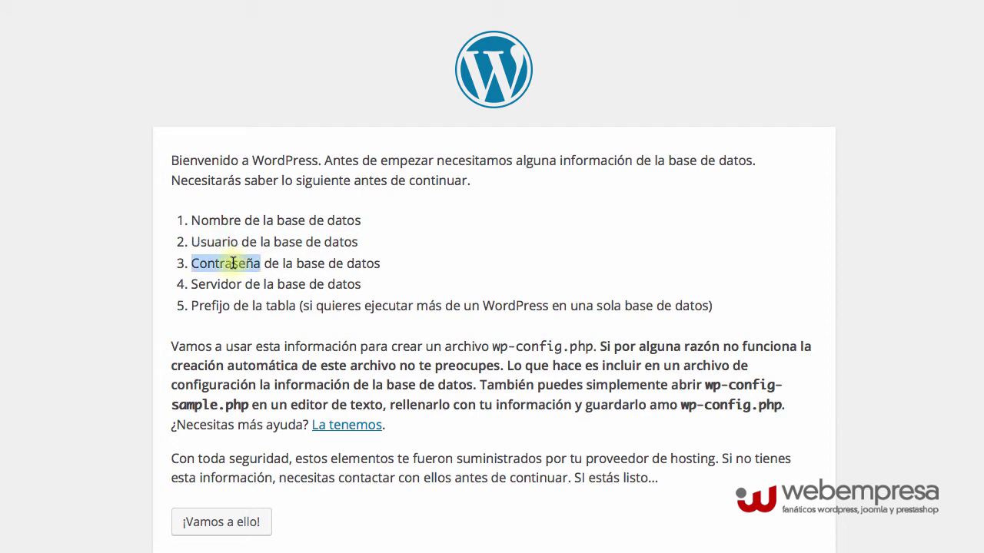
{"action": "triple_click", "coordinate": [233, 284]}
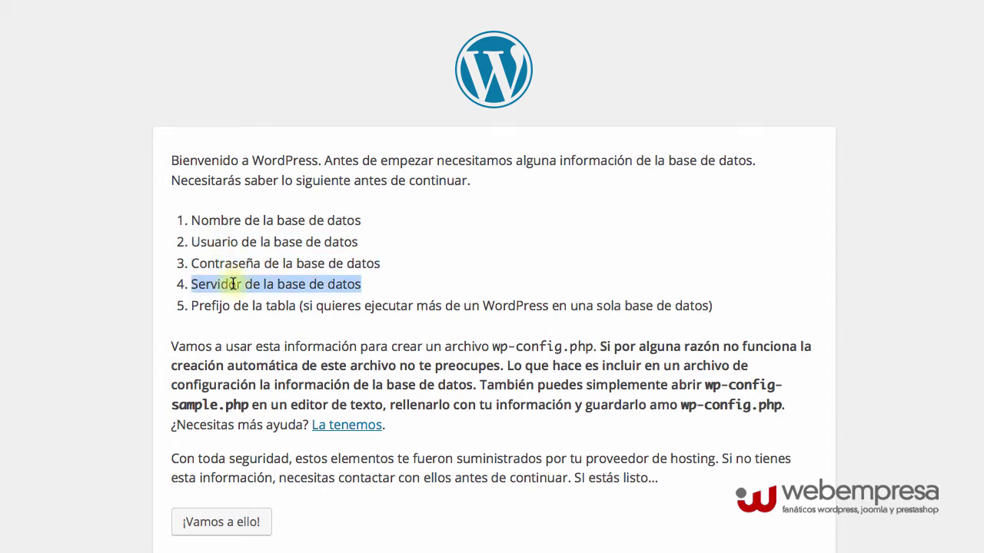
{"action": "triple_click", "coordinate": [228, 305]}
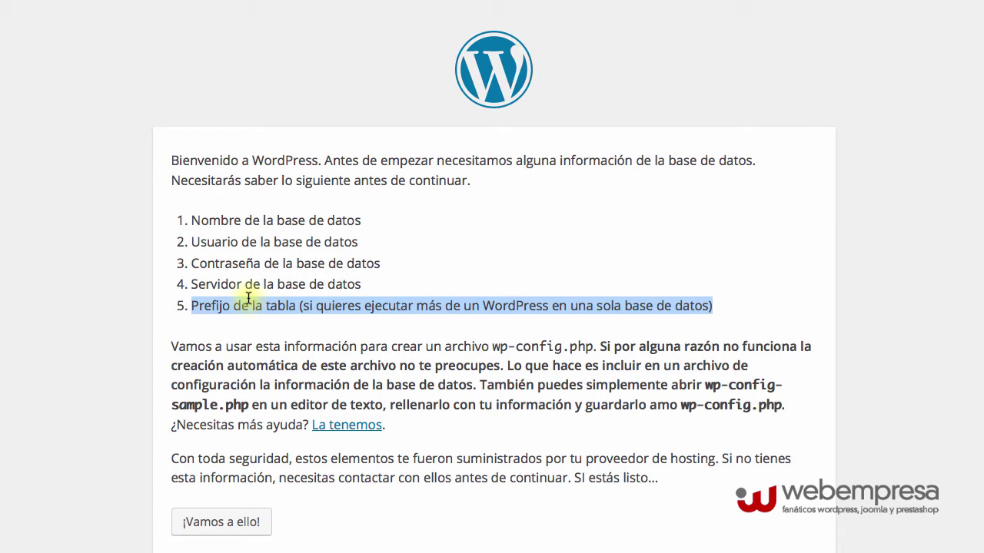
{"action": "scroll", "coordinate": [248, 298], "scroll_direction": "down", "scroll_amount": 2}
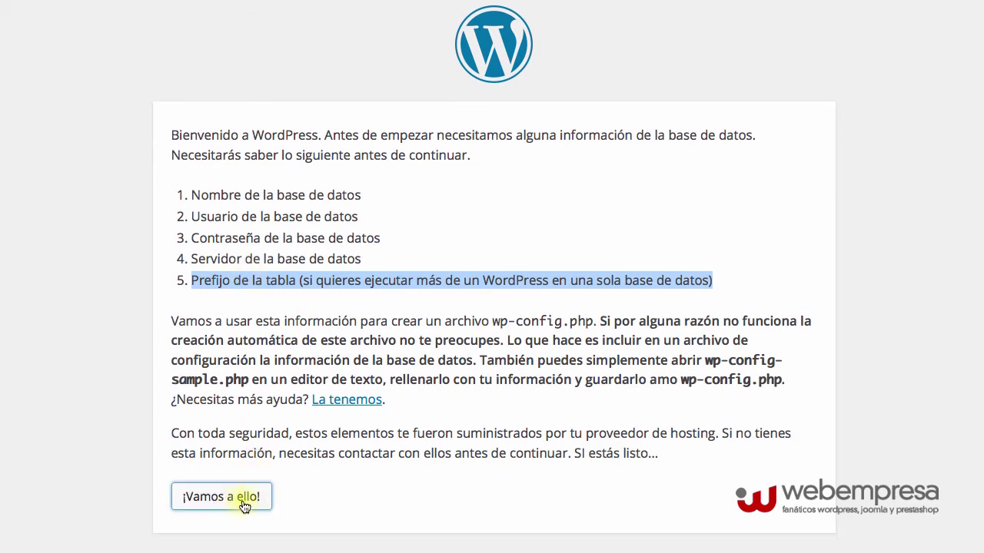
{"action": "left_click", "coordinate": [246, 498]}
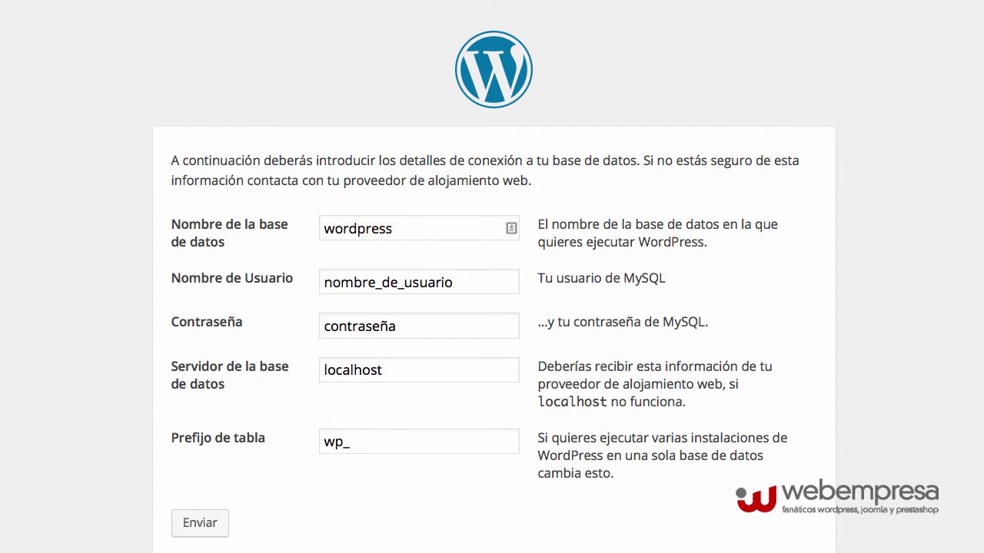
Step: Fill in mipresta_wp as both database name and MySQL user, paste the database password and submit the connection details
{"action": "type", "text": "mipresta_wp"}
{"action": "triple_click", "coordinate": [372, 283]}
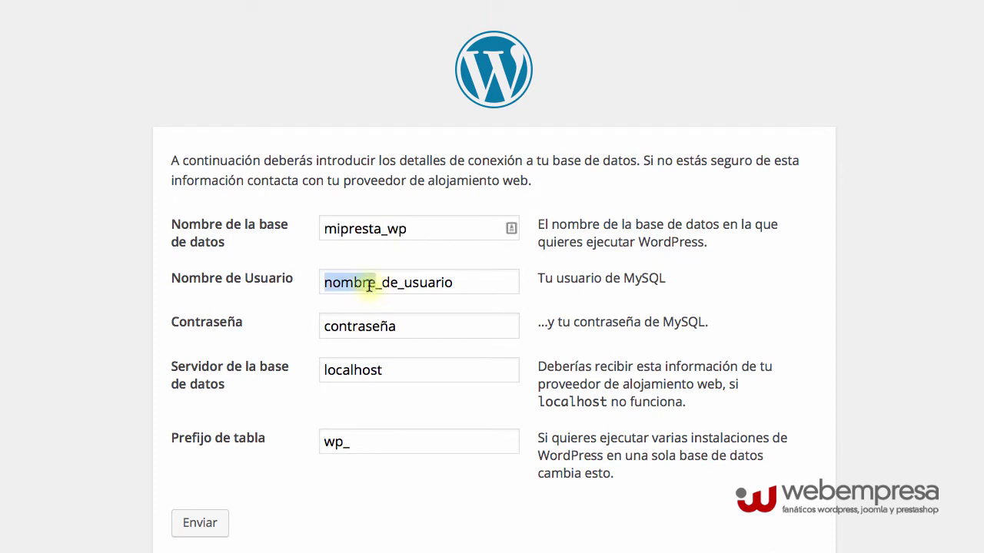
{"action": "type", "text": "mipresta_wp"}
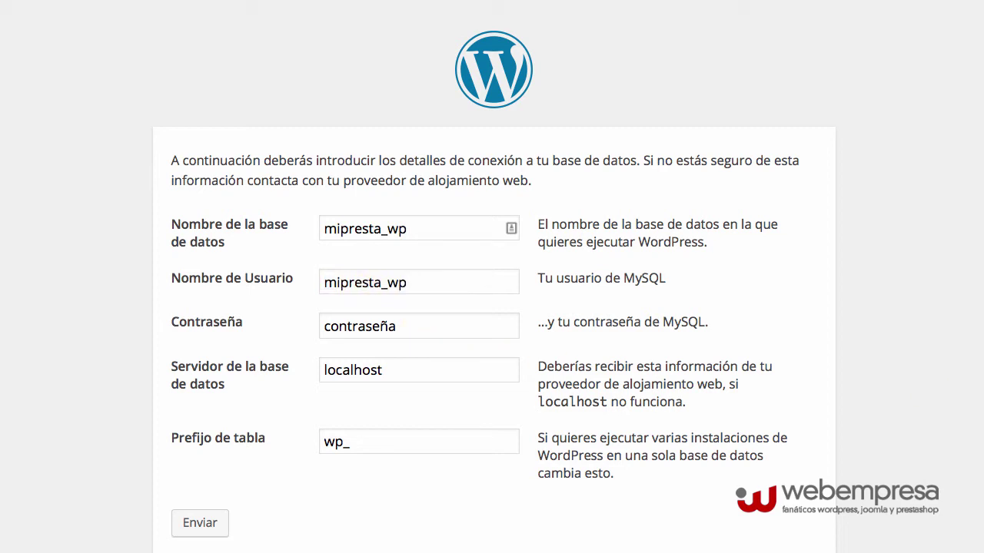
{"action": "triple_click", "coordinate": [375, 329]}
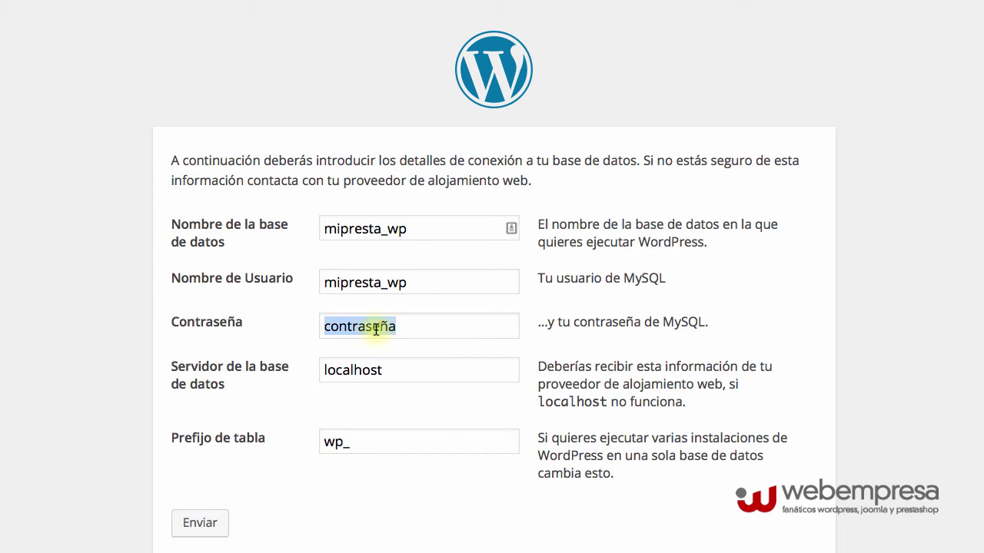
{"action": "key", "text": "ctrl+v"}
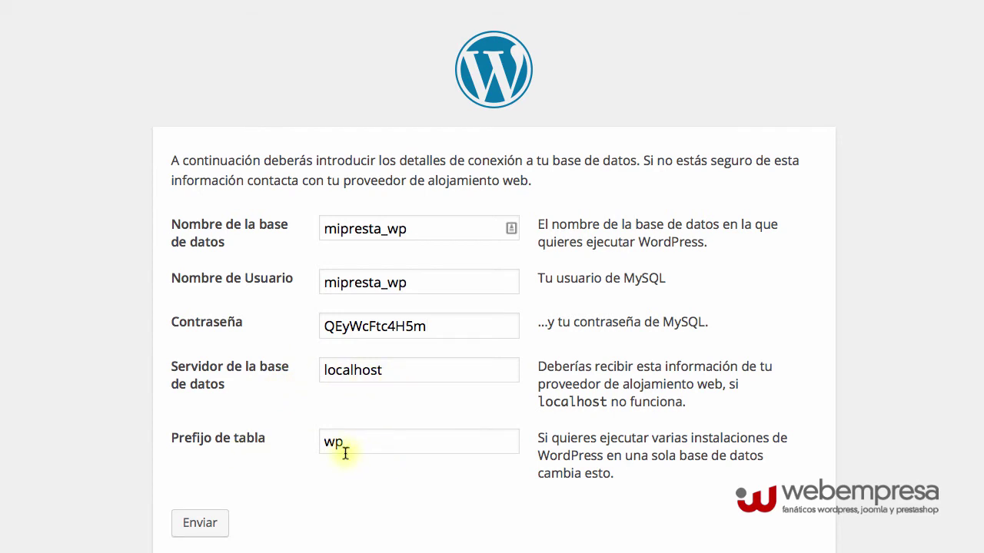
{"action": "scroll", "coordinate": [292, 472], "scroll_direction": "down", "scroll_amount": 1}
{"action": "left_click", "coordinate": [223, 491]}
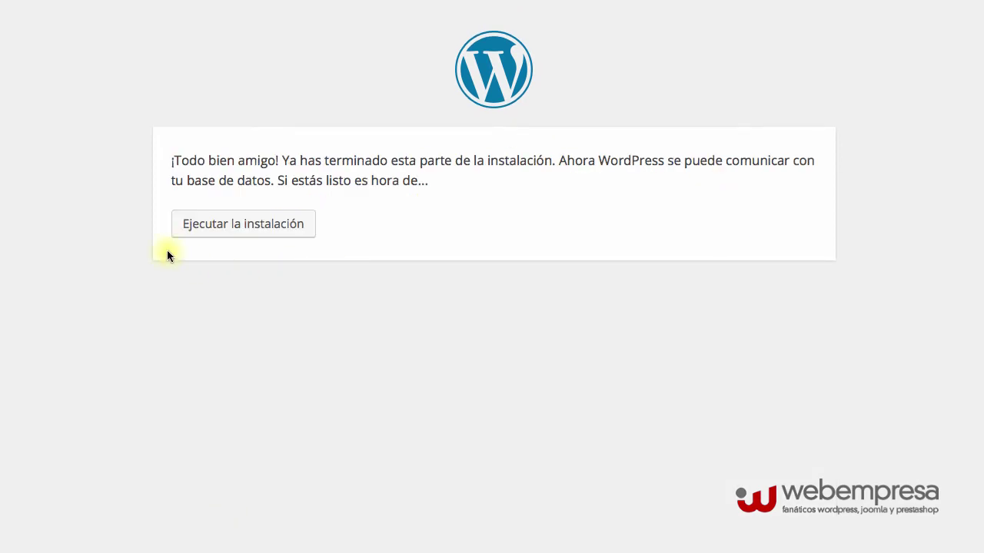
Step: Run the installation, set the site title to "Mi Blog WordPress" and enter the administrator's username
{"action": "left_click", "coordinate": [254, 231]}
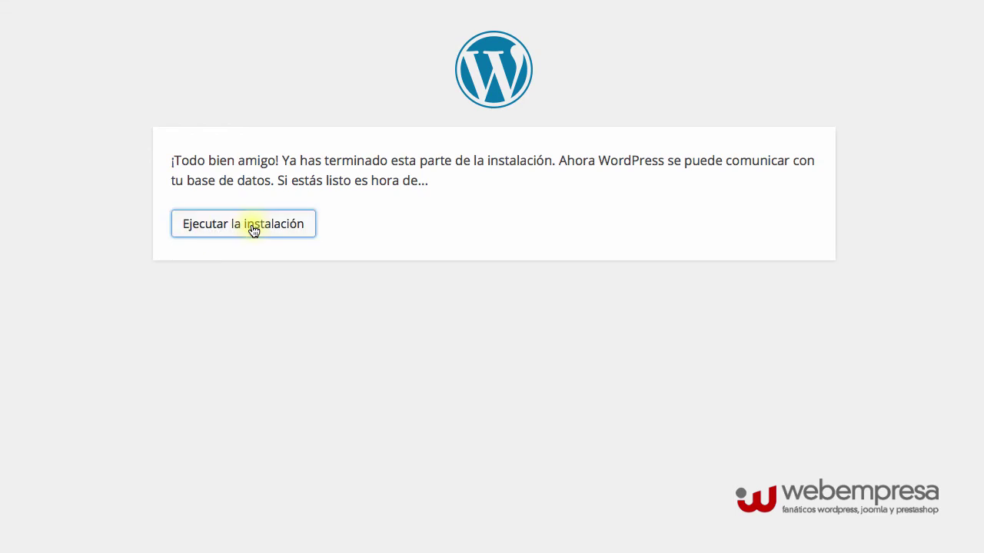
{"action": "scroll", "coordinate": [405, 226], "scroll_direction": "down", "scroll_amount": 3}
{"action": "scroll", "coordinate": [405, 228], "scroll_direction": "down", "scroll_amount": 2}
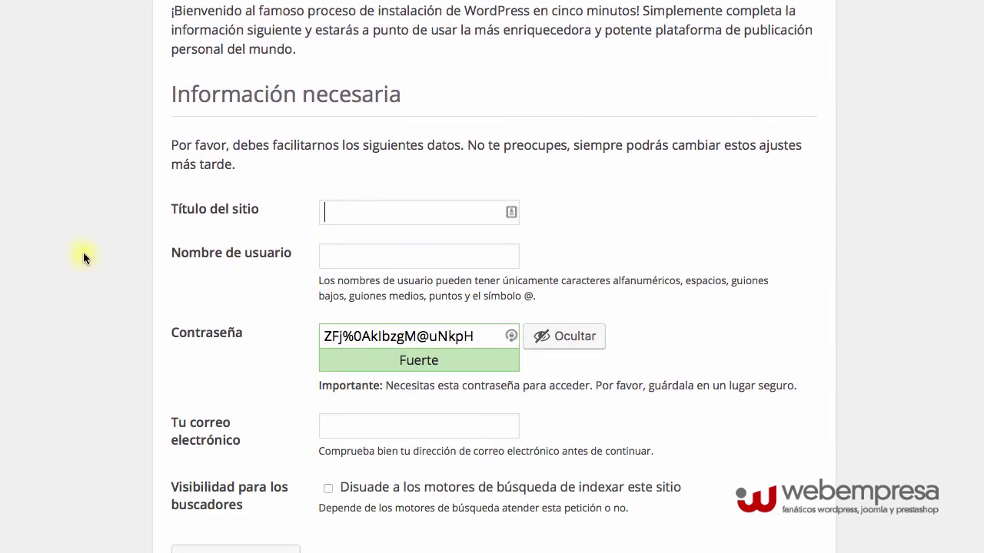
{"action": "type", "text": "Mi Blog WordPress"}
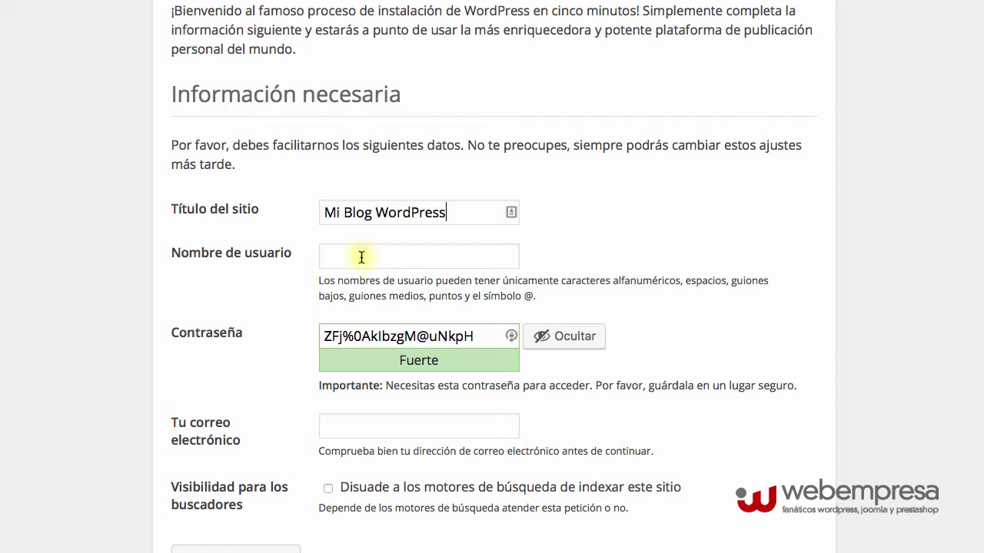
{"action": "left_click", "coordinate": [362, 258]}
{"action": "type", "text": "alejo"}
Step: Hide the generated password, enter the administrator's e-mail, tick the option discouraging search engine indexing and install WordPress
{"action": "left_click", "coordinate": [546, 349]}
{"action": "scroll", "coordinate": [431, 384], "scroll_direction": "down", "scroll_amount": 2}
{"action": "left_click", "coordinate": [360, 363]}
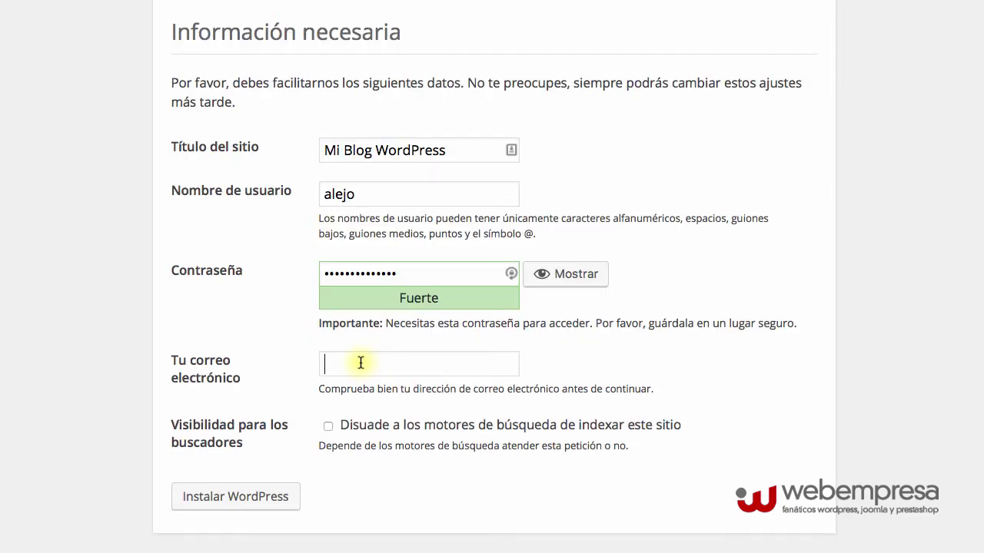
{"action": "key", "text": "super+v"}
{"action": "left_click", "coordinate": [327, 426]}
{"action": "left_click", "coordinate": [260, 500]}
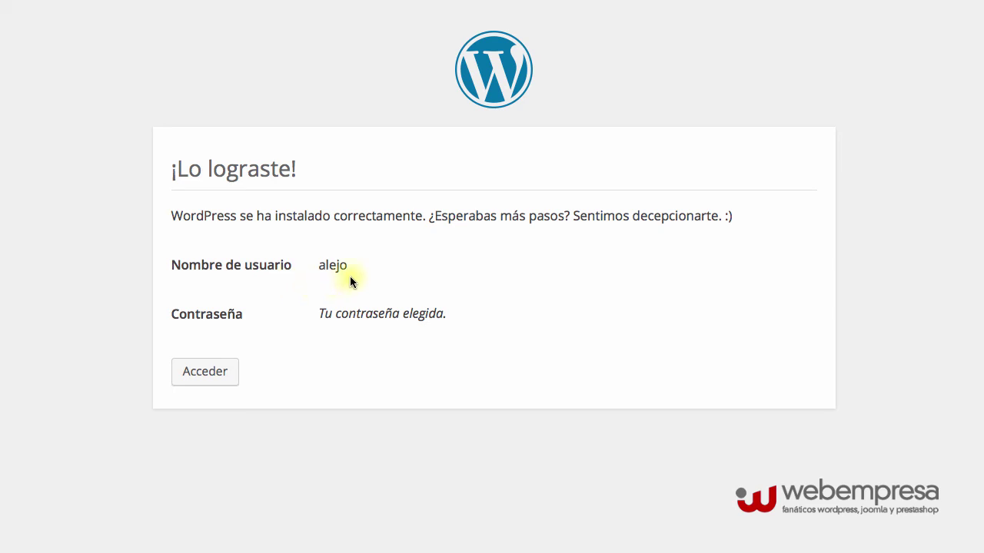
Step: Go to the login page, enter the account password and log in to the WordPress dashboard
{"action": "left_click", "coordinate": [207, 376]}
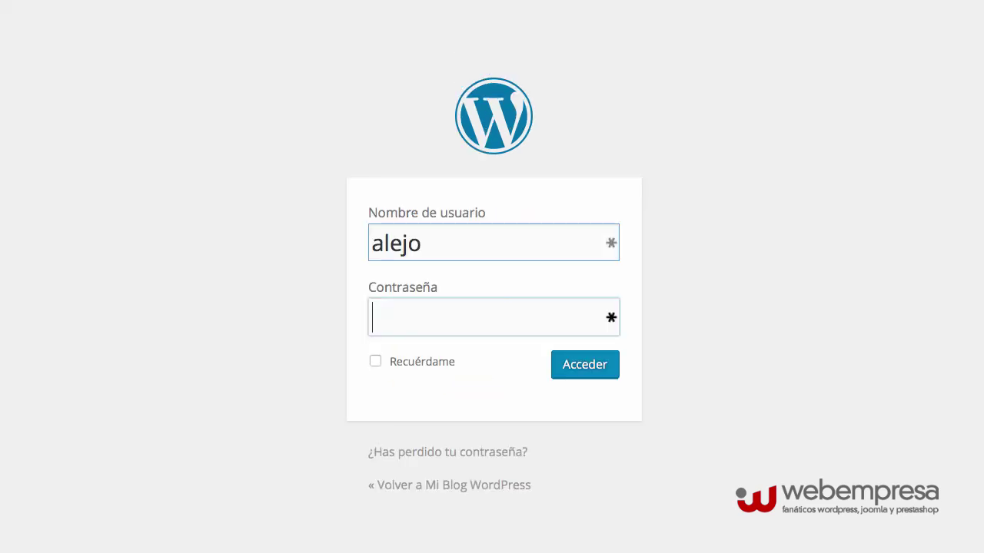
{"action": "type", "text": "••••••••••••••"}
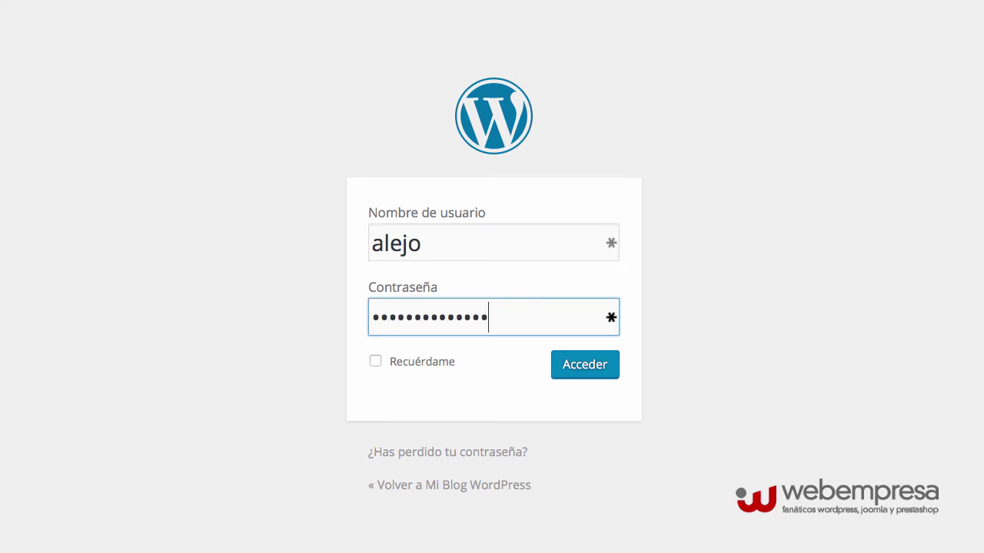
{"action": "left_click", "coordinate": [573, 372]}
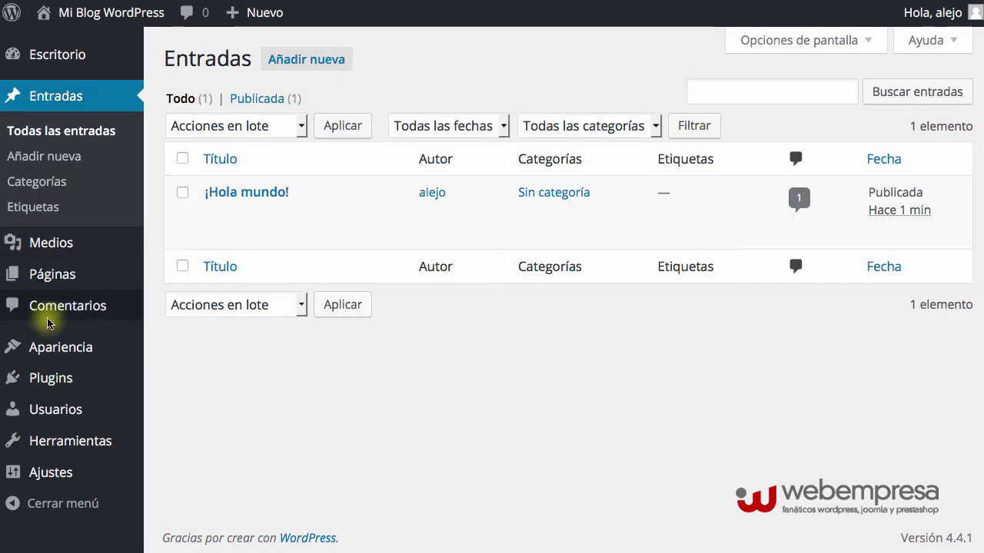
Step: Look over the installed themes and open the site's front page in a new tab to examine it
{"action": "mouse_move", "coordinate": [50, 353]}
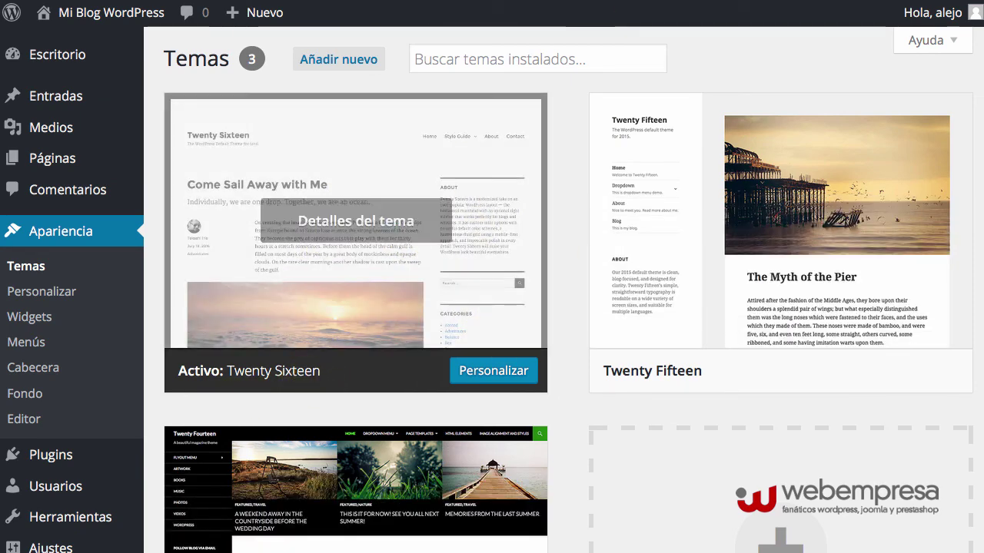
{"action": "mouse_move", "coordinate": [73, 24]}
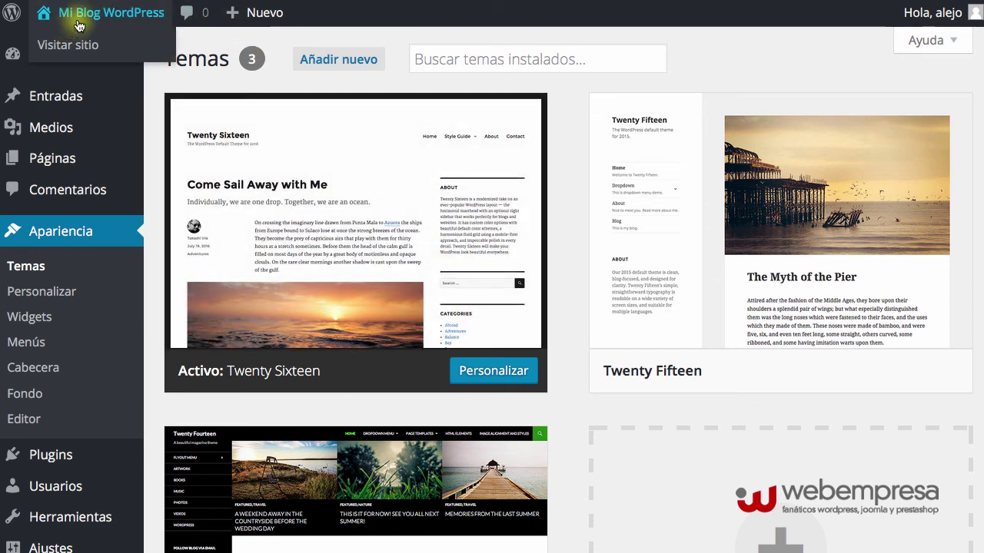
{"action": "right_click", "coordinate": [66, 43]}
{"action": "left_click", "coordinate": [115, 44]}
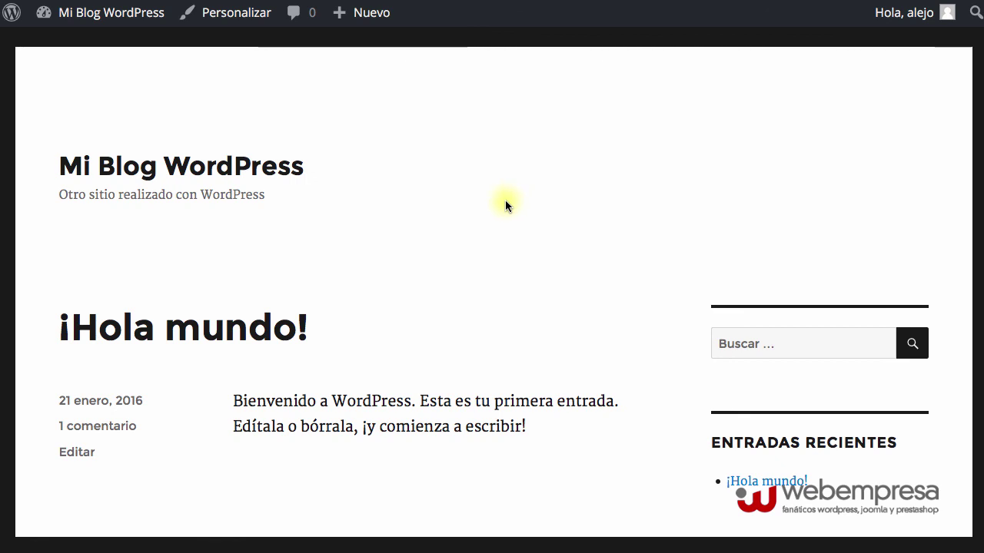
{"action": "scroll", "coordinate": [505, 200], "scroll_direction": "down", "scroll_amount": 10}
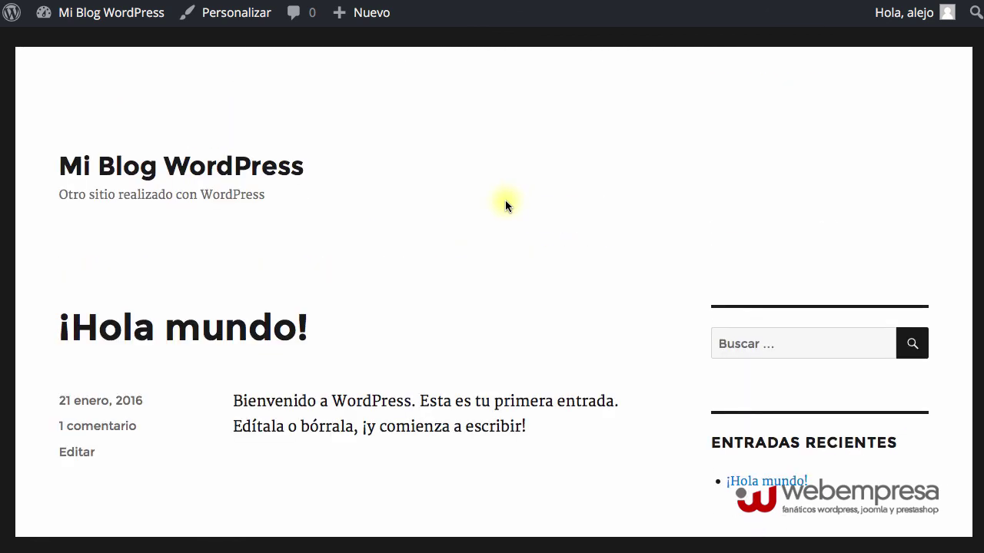